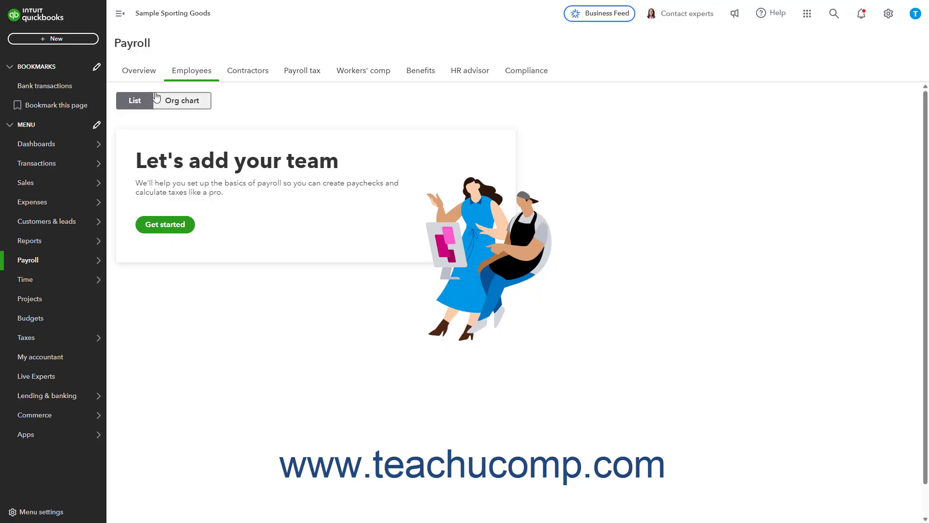
# Step: Show the payroll Overview page, then switch to the Time Tracking Trial Company browser window
pyautogui.click(148, 76)
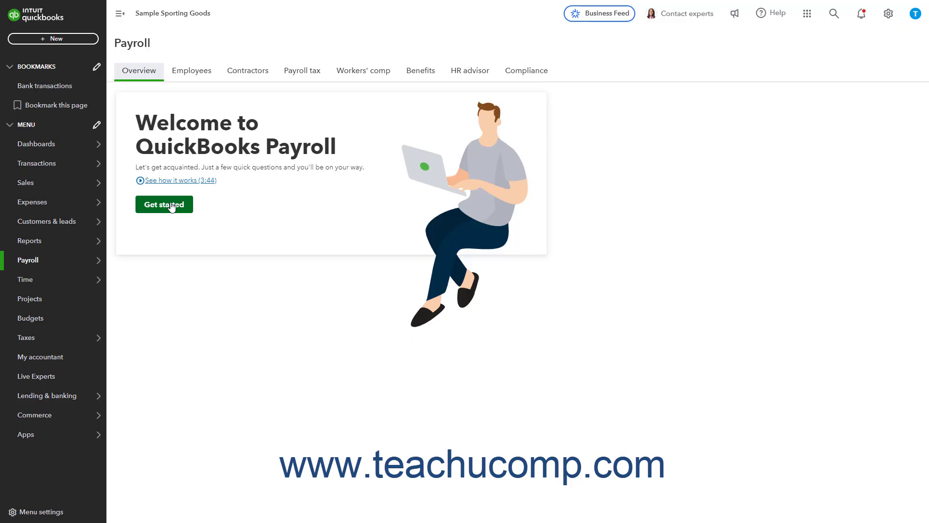
pyautogui.hotkey('alt', 'Tab')
pyautogui.hotkey('alt', 'Tab')
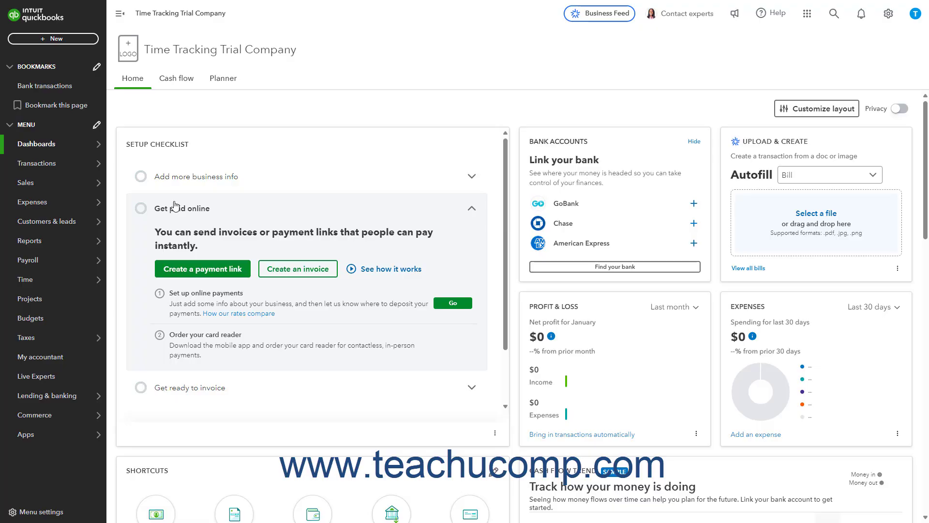
# Step: Visit Payroll Employees, cancel a new employee form, and switch companies from the Gear menu
pyautogui.click(78, 261)
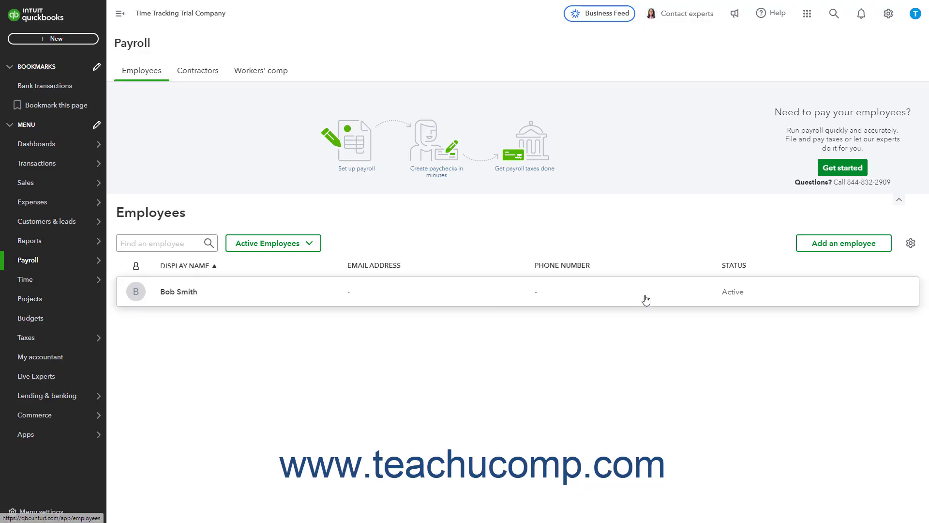
pyautogui.click(825, 243)
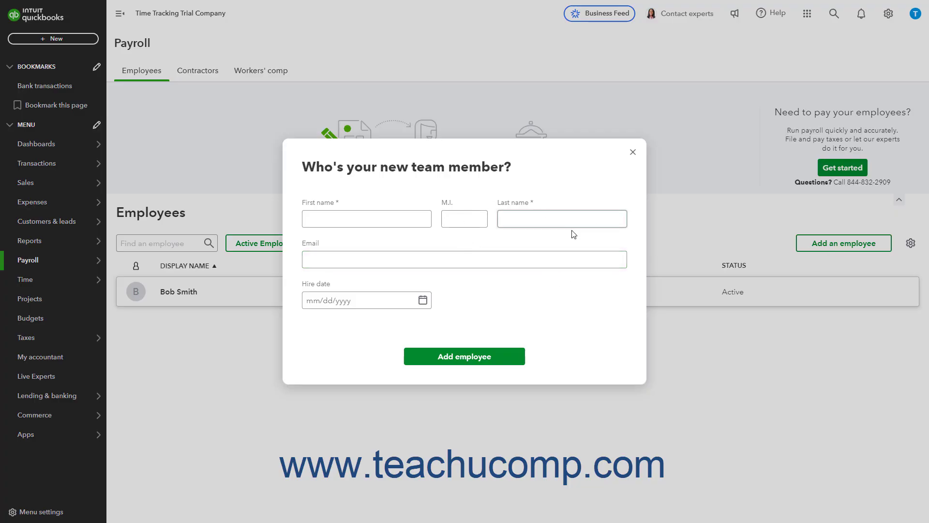
pyautogui.click(634, 152)
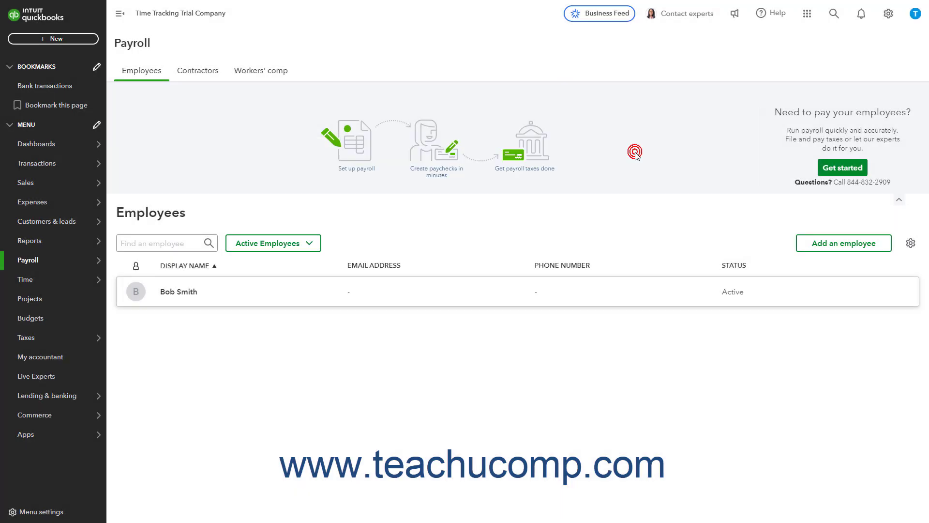
pyautogui.click(887, 15)
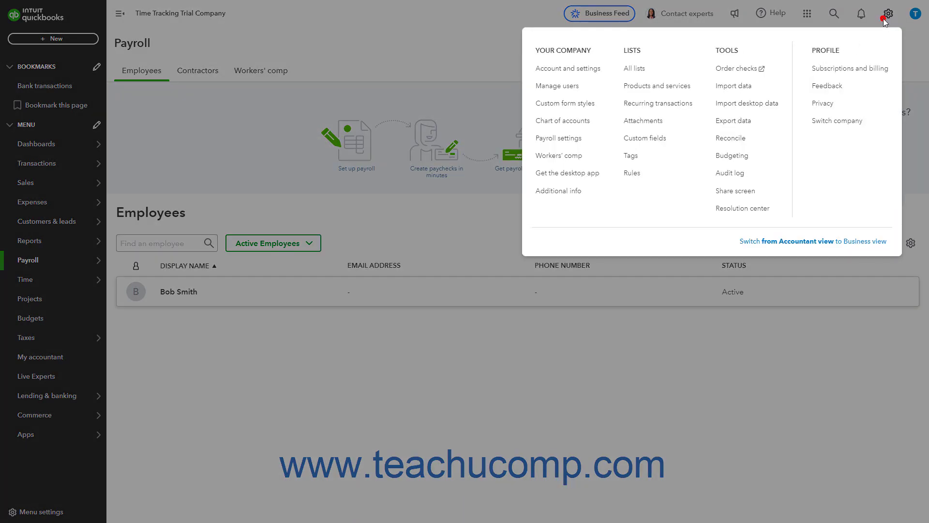
pyautogui.click(838, 121)
# Step: Open Premium Payroll Sample Company and go to its Payroll Employees list
pyautogui.click(464, 197)
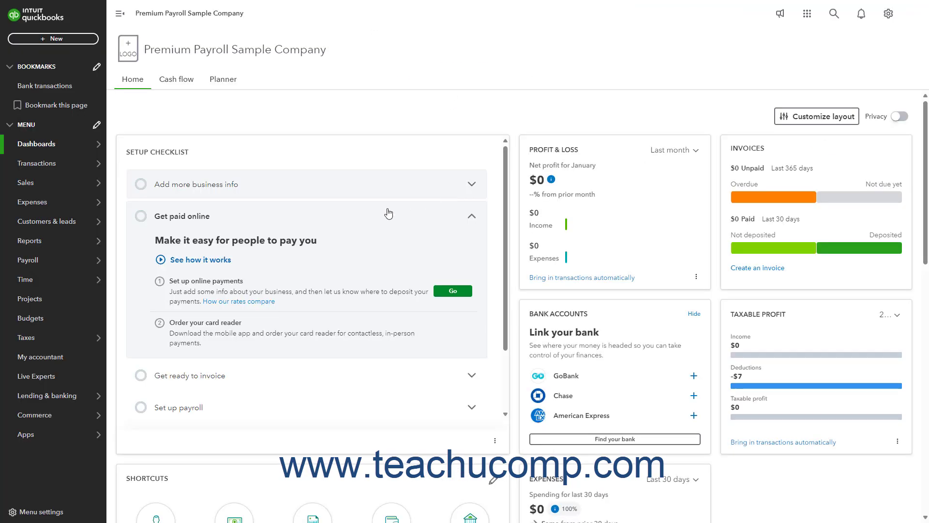
pyautogui.moveTo(93, 260)
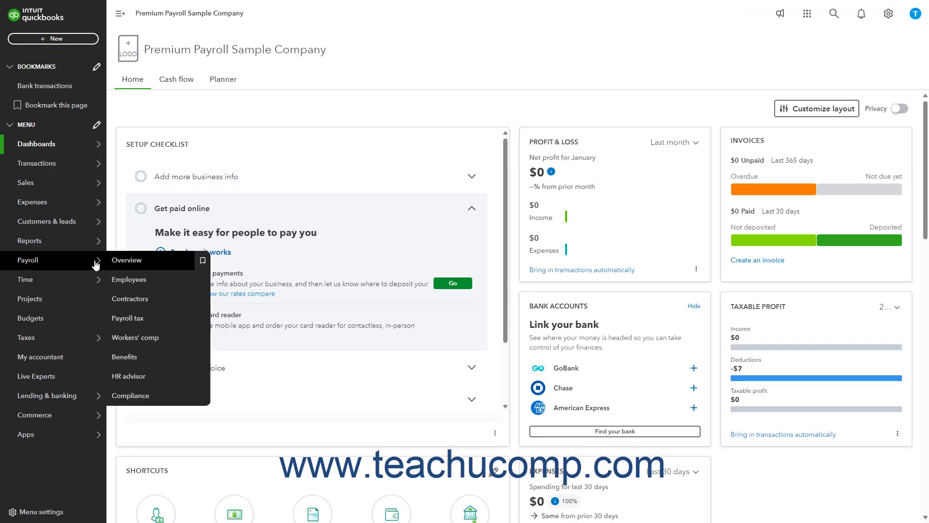
pyautogui.click(135, 280)
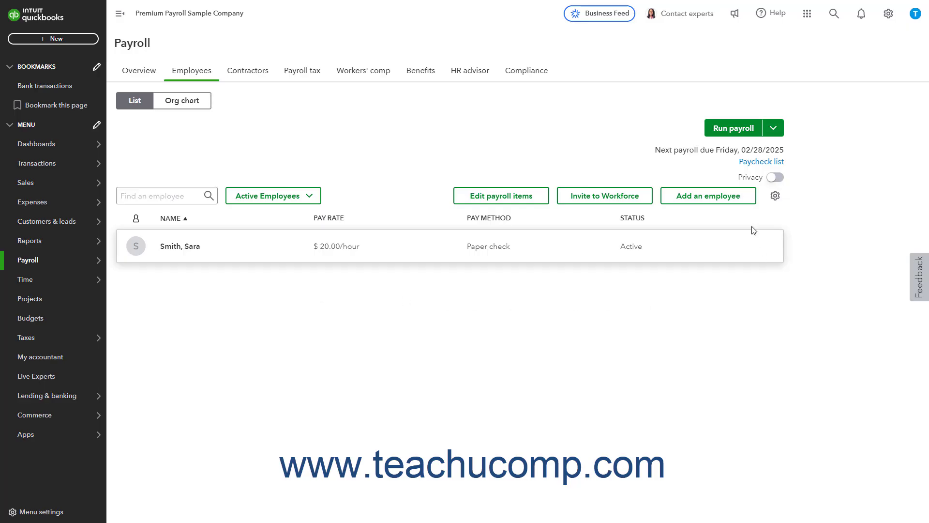
# Step: Start a new employee with their first name, last name, email and hire date 02/01/2025
pyautogui.click(721, 199)
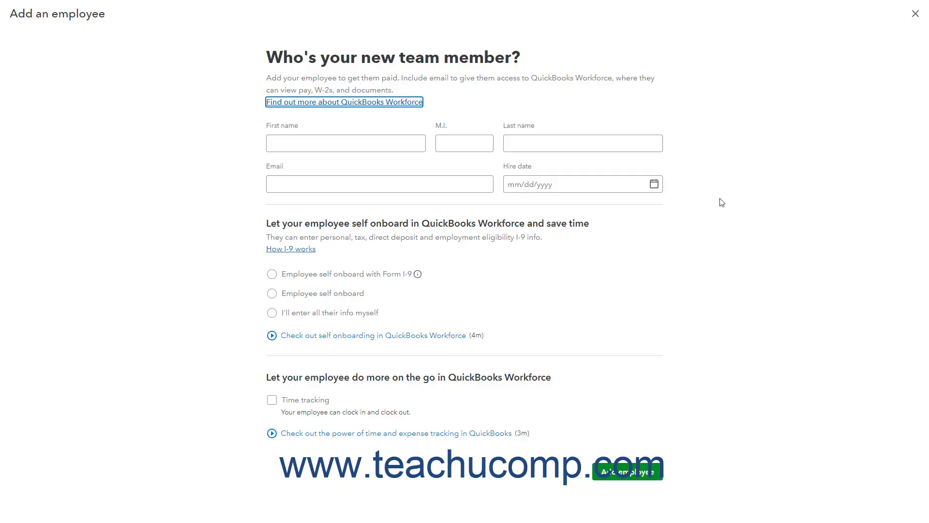
pyautogui.click(379, 140)
pyautogui.click(462, 142)
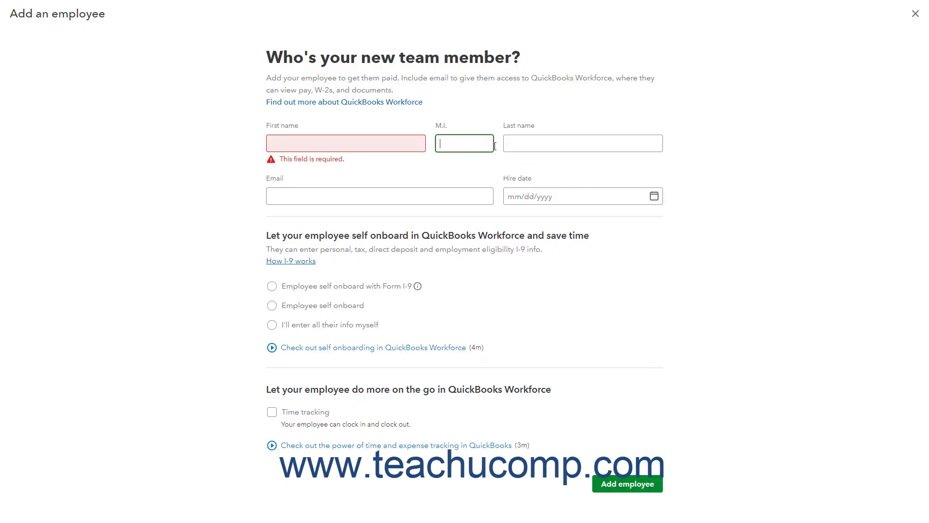
pyautogui.click(538, 145)
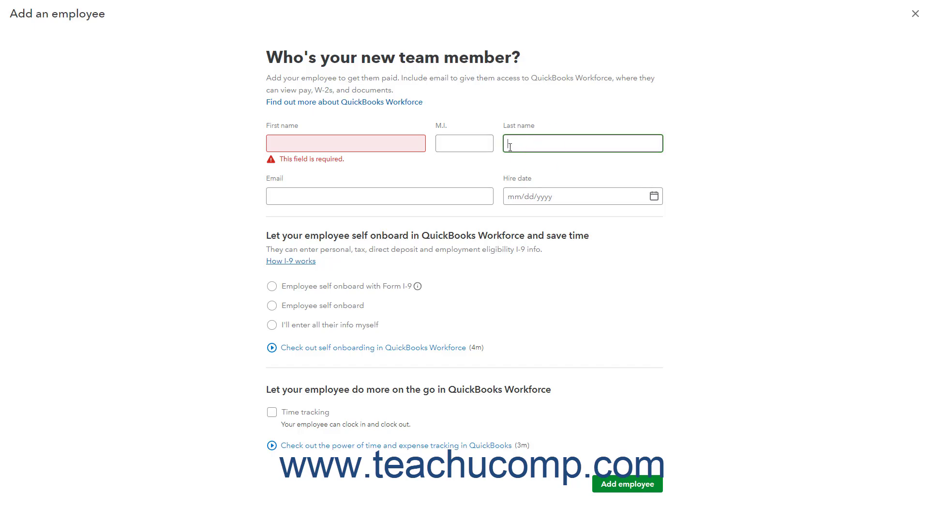
pyautogui.click(364, 145)
pyautogui.press('Tab')
pyautogui.press('Tab')
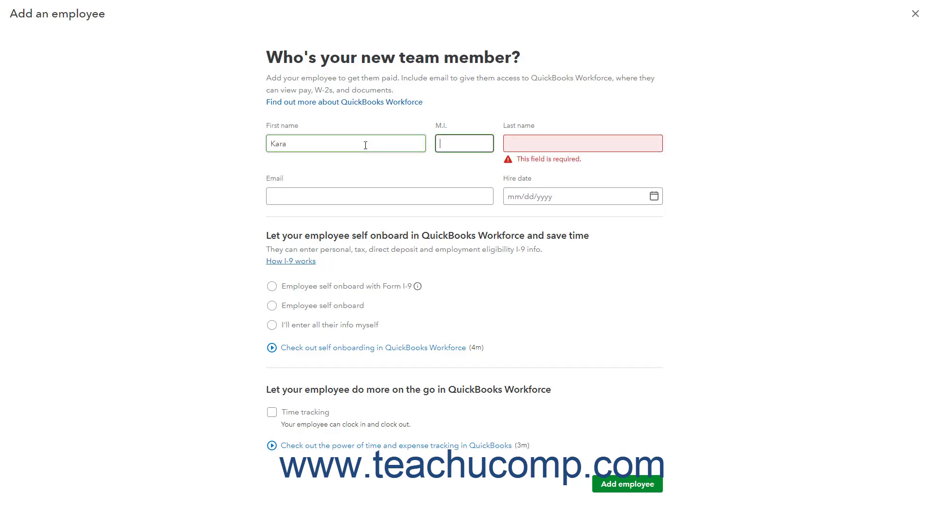
pyautogui.press('Tab')
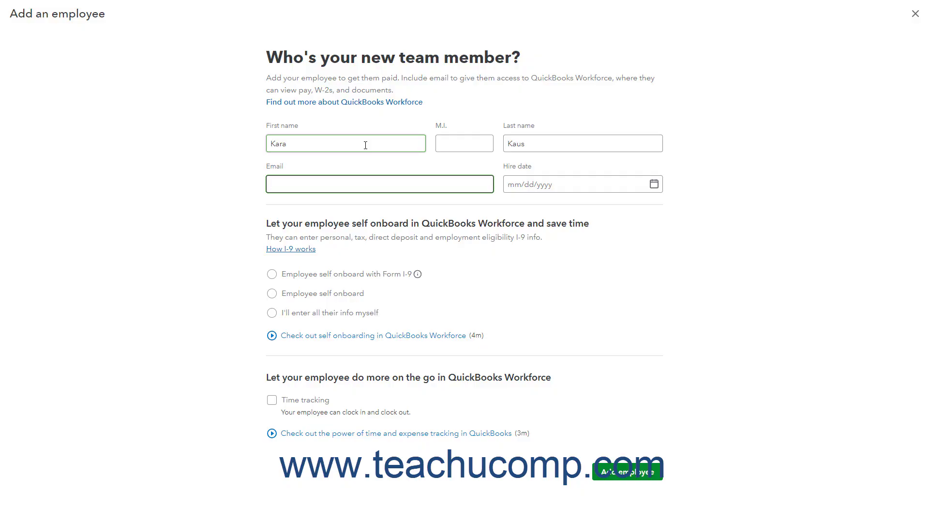
pyautogui.press('Tab')
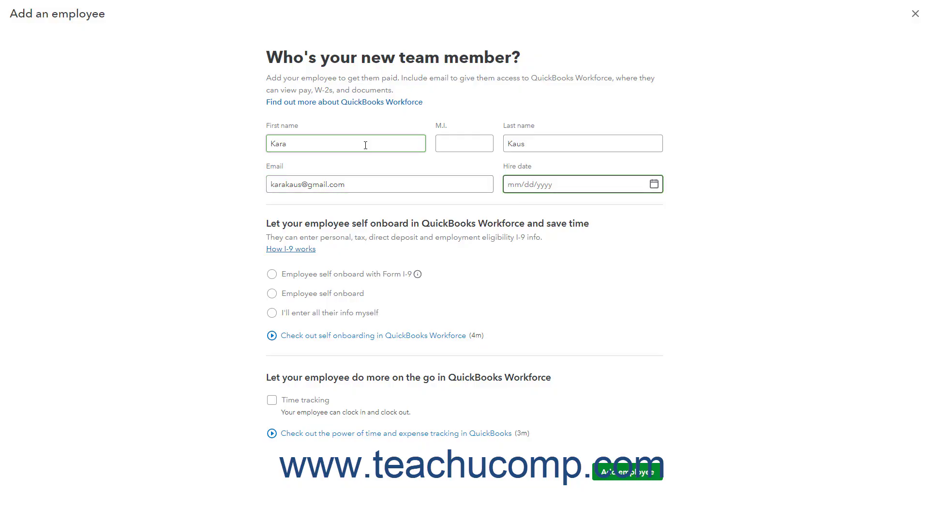
pyautogui.write('02/01/2025')
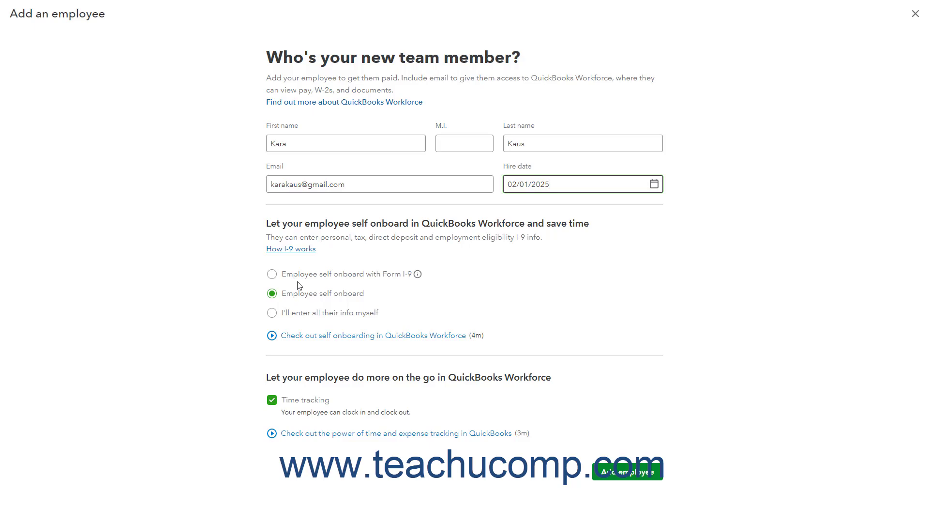
# Step: Choose 'I'll enter all their info myself' and turn time tracking off
pyautogui.click(272, 401)
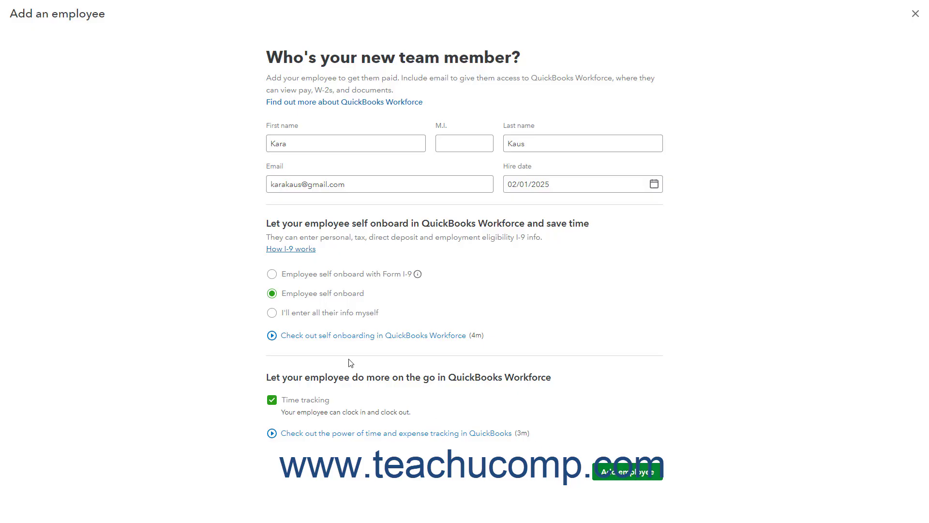
pyautogui.click(284, 313)
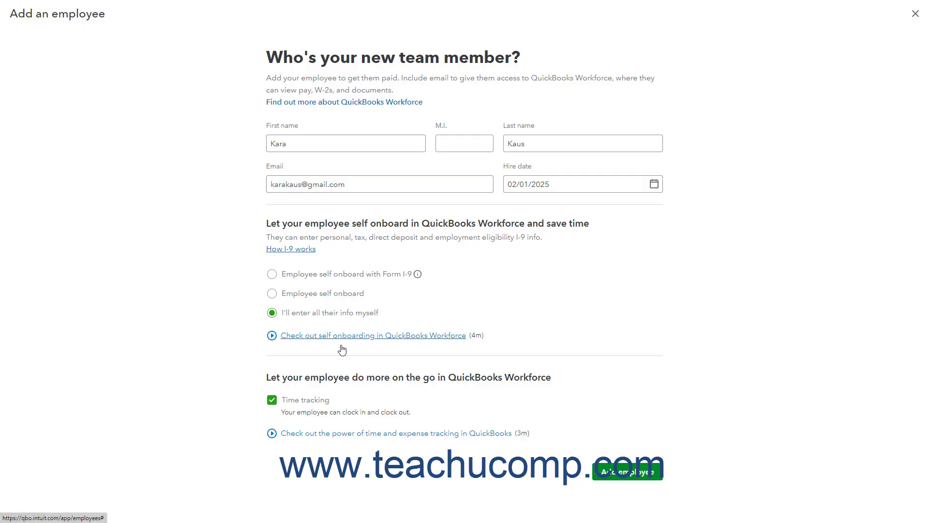
pyautogui.click(272, 401)
# Step: Save the new employee, continue to Finish payroll info, and edit Personal info on the Profile
pyautogui.click(609, 472)
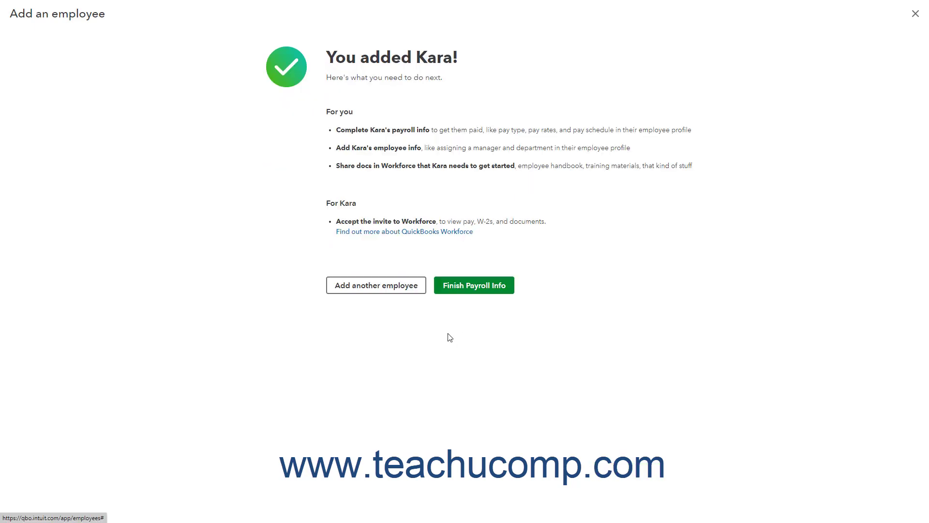
pyautogui.click(474, 286)
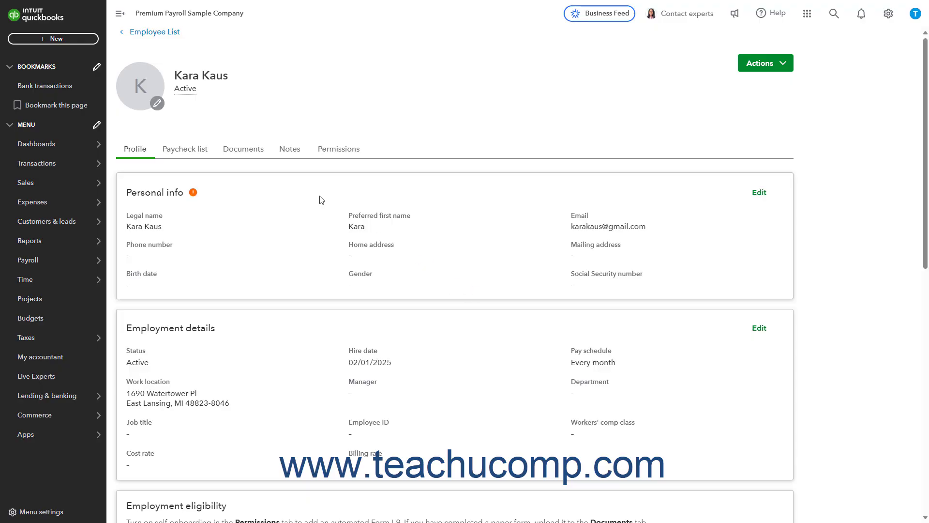
pyautogui.click(147, 152)
pyautogui.click(757, 199)
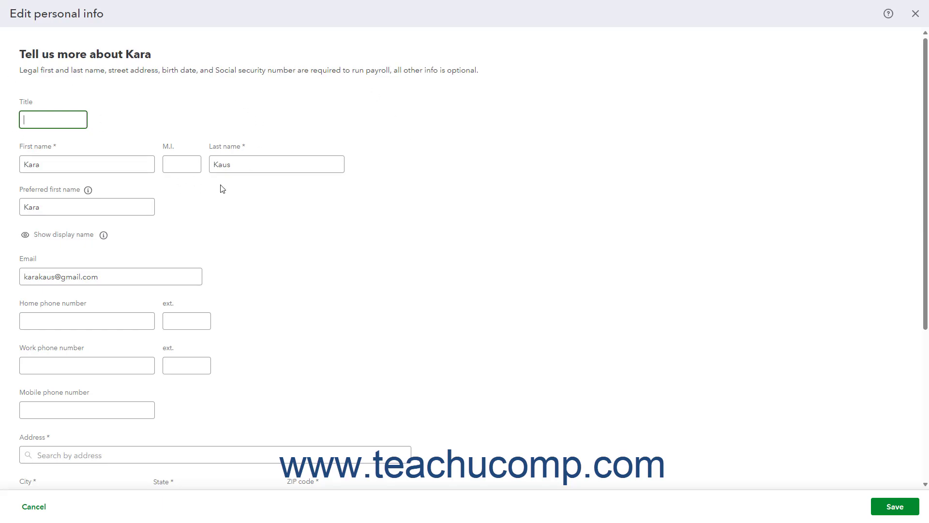
# Step: Review the preferred name, display name, email and phone fields of the personal info form
pyautogui.click(91, 206)
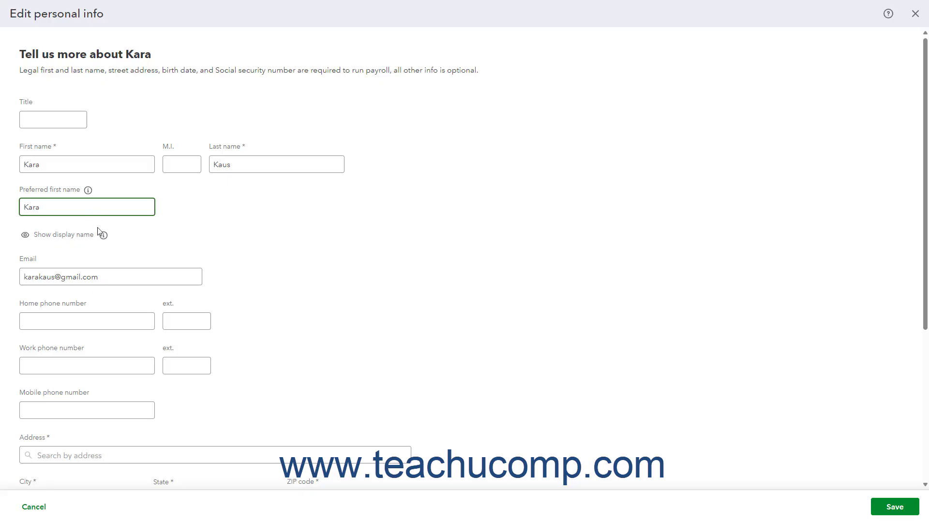
pyautogui.moveTo(102, 237)
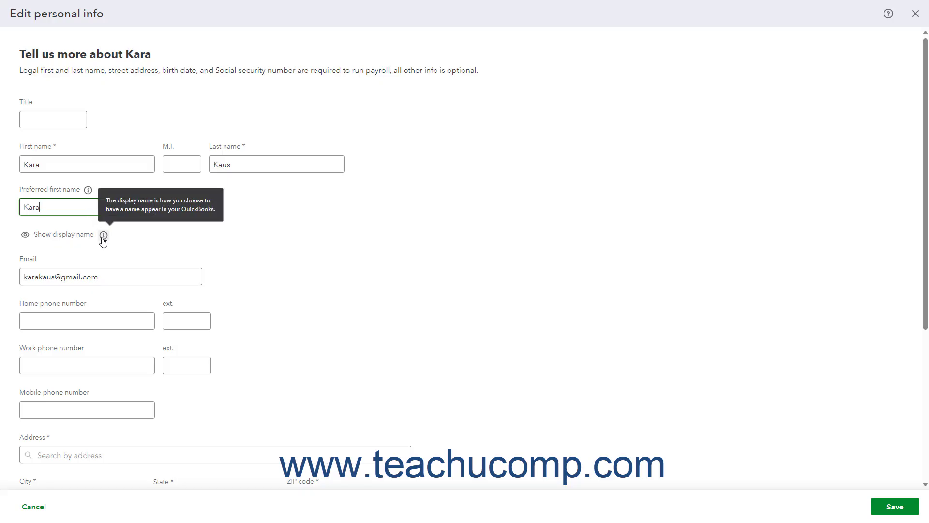
pyautogui.click(74, 236)
pyautogui.click(68, 252)
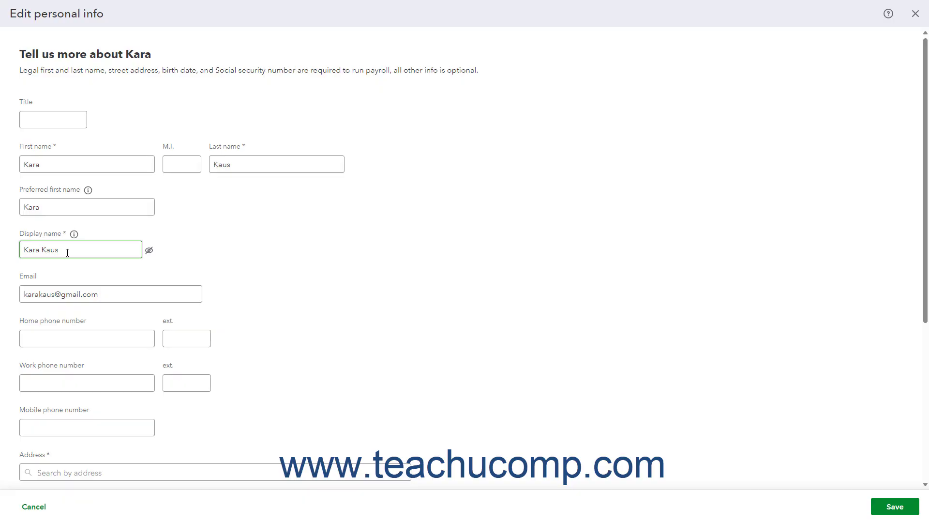
pyautogui.click(108, 295)
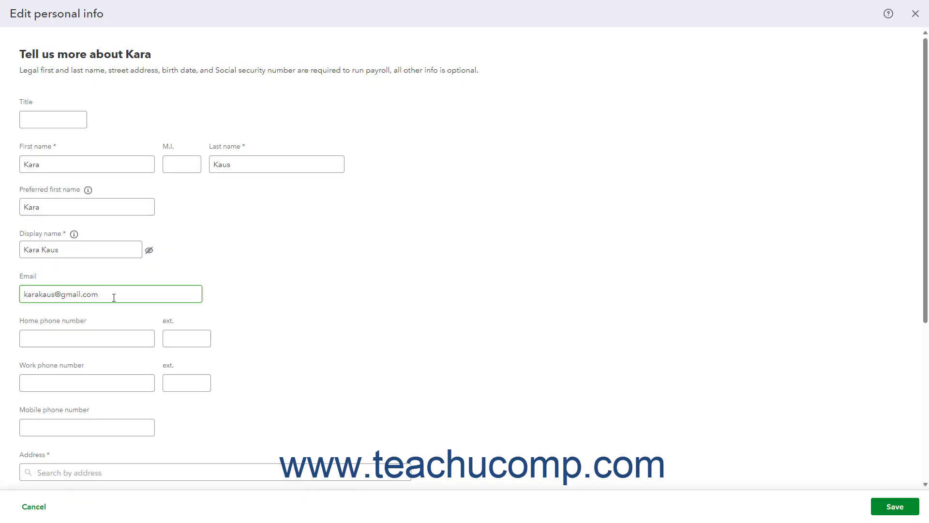
pyautogui.click(103, 341)
pyautogui.click(96, 380)
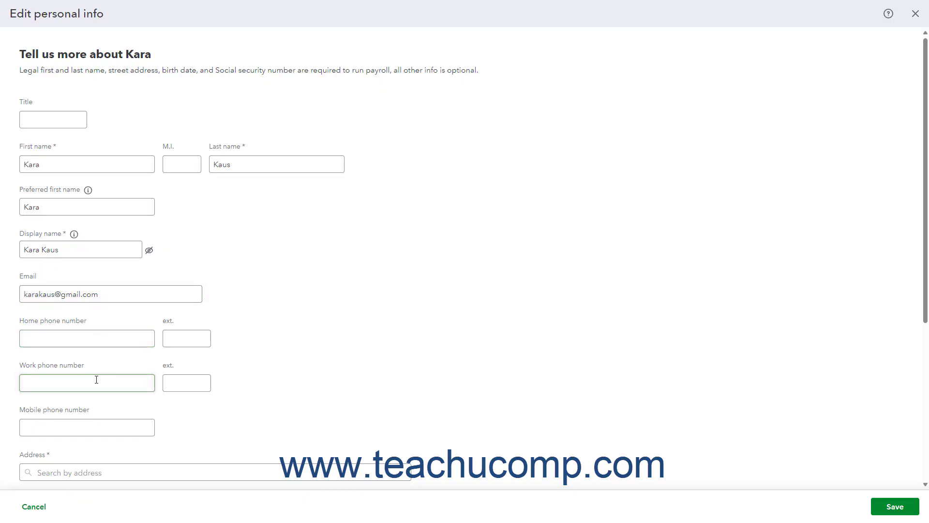
pyautogui.click(98, 428)
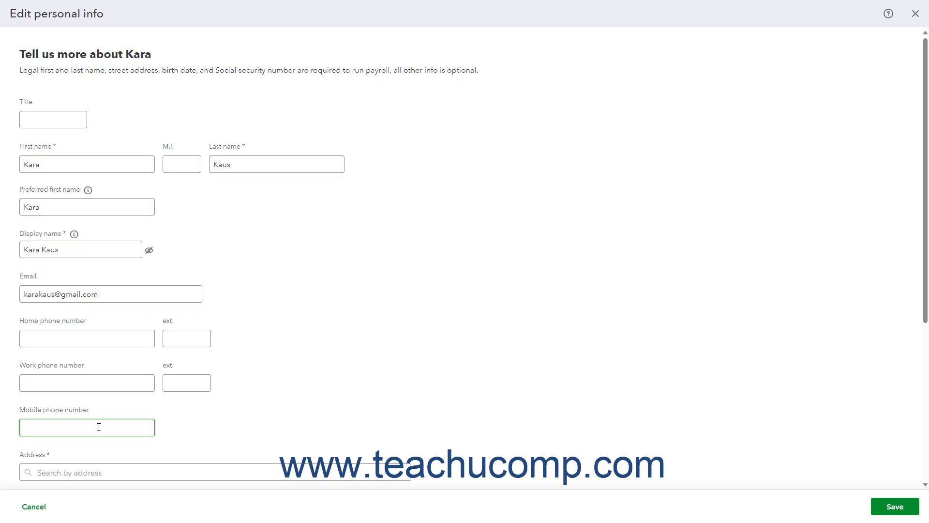
# Step: Fill the home address from the suggested match, keeping mailing address the same as home
pyautogui.scroll(-2, 99, 427)
pyautogui.click(102, 380)
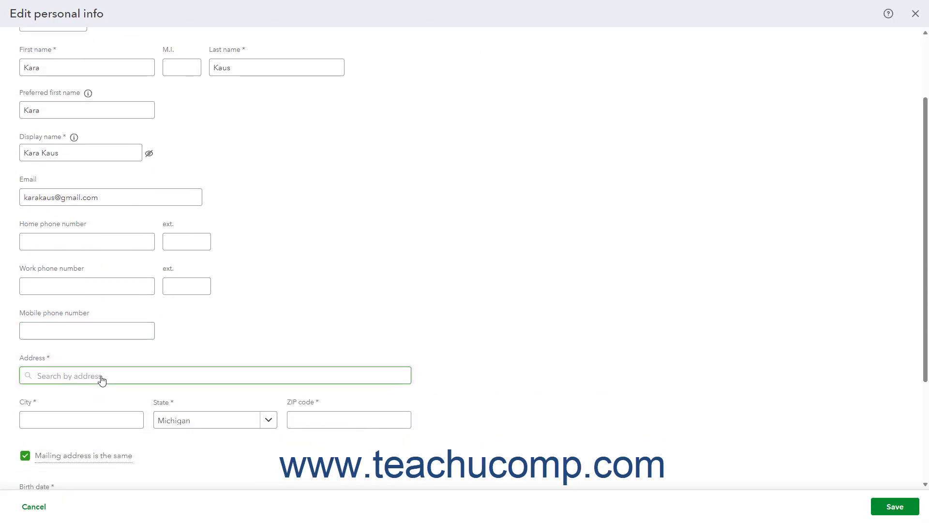
pyautogui.click(83, 425)
pyautogui.click(175, 424)
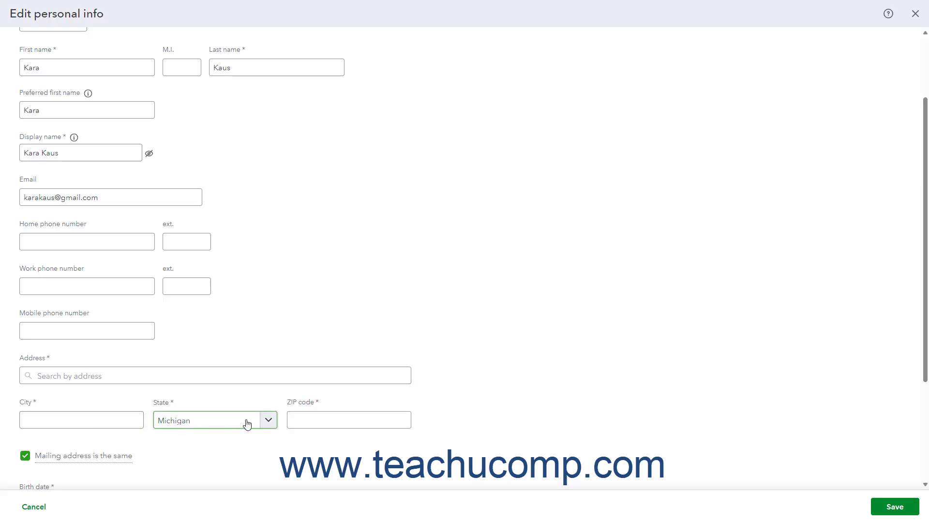
pyautogui.click(322, 419)
pyautogui.click(141, 378)
pyautogui.click(142, 377)
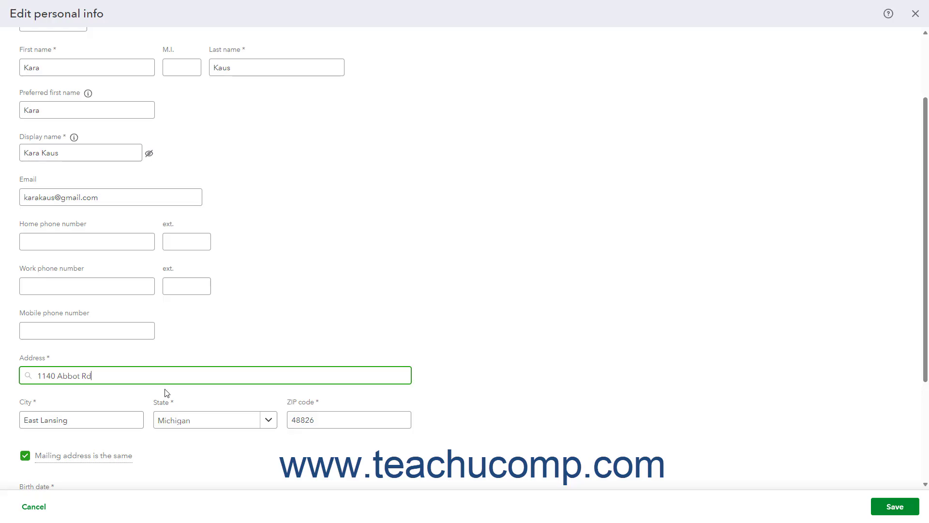
pyautogui.moveTo(83, 465)
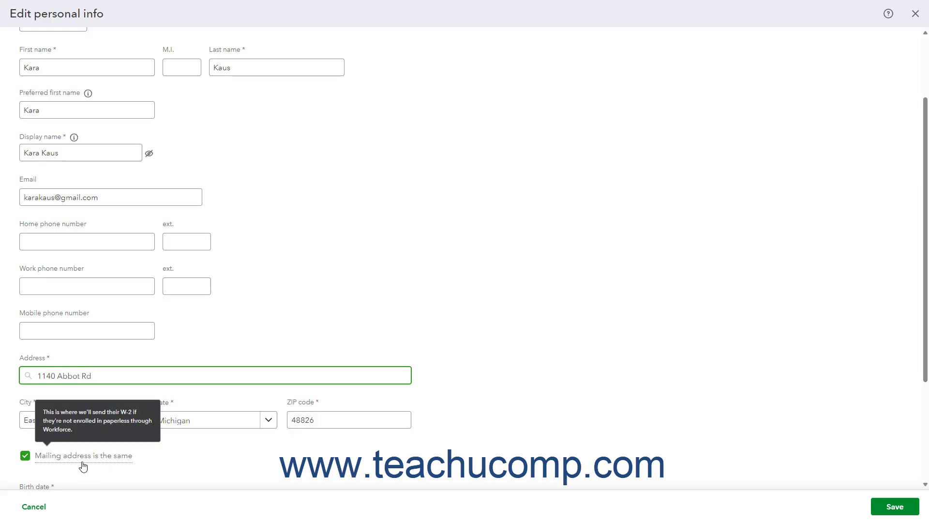
pyautogui.click(25, 456)
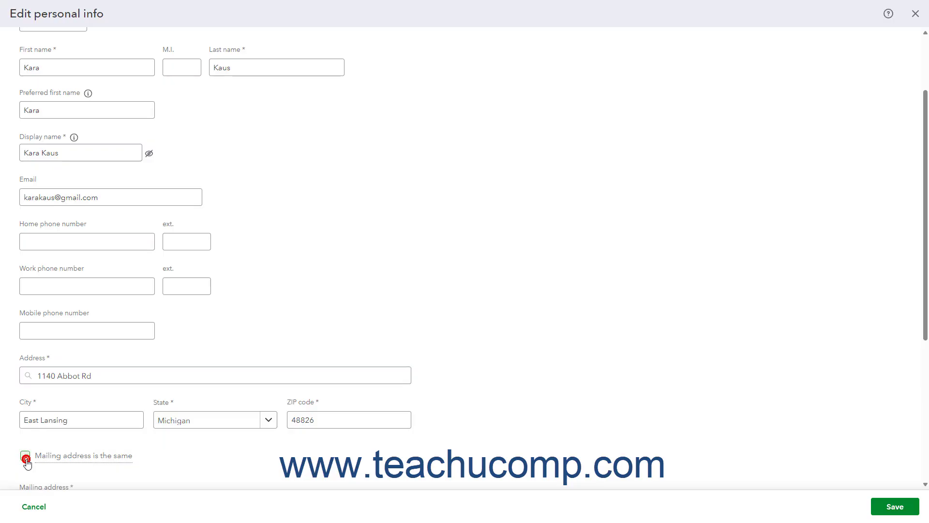
pyautogui.moveTo(46, 455)
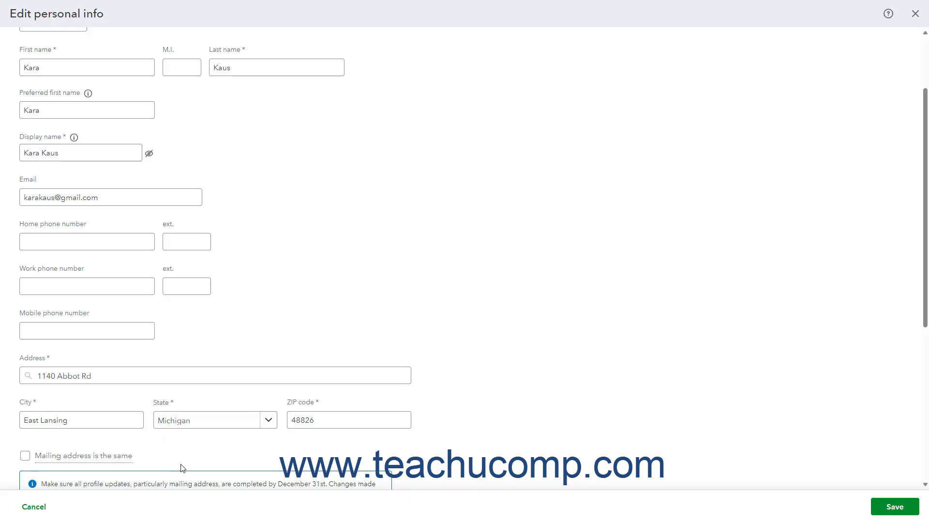
pyautogui.click(27, 457)
pyautogui.scroll(-3, 299, 434)
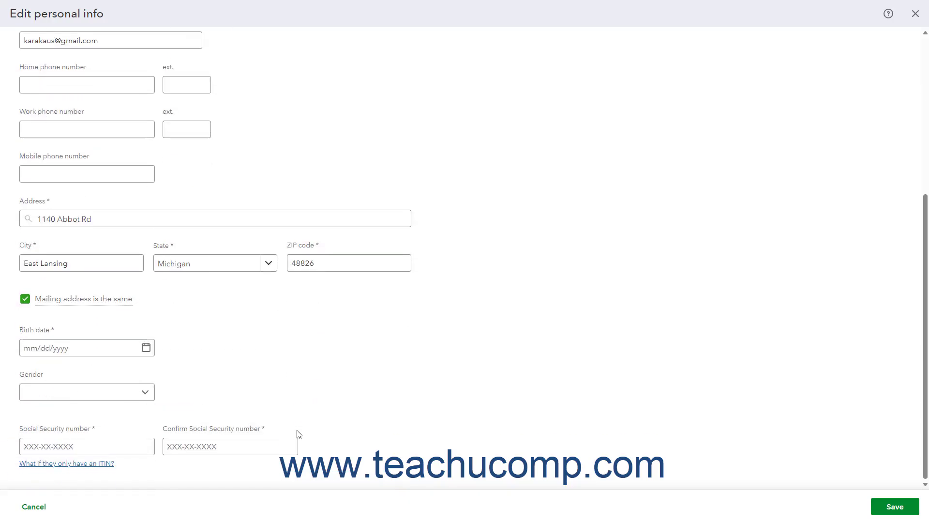
pyautogui.click(101, 356)
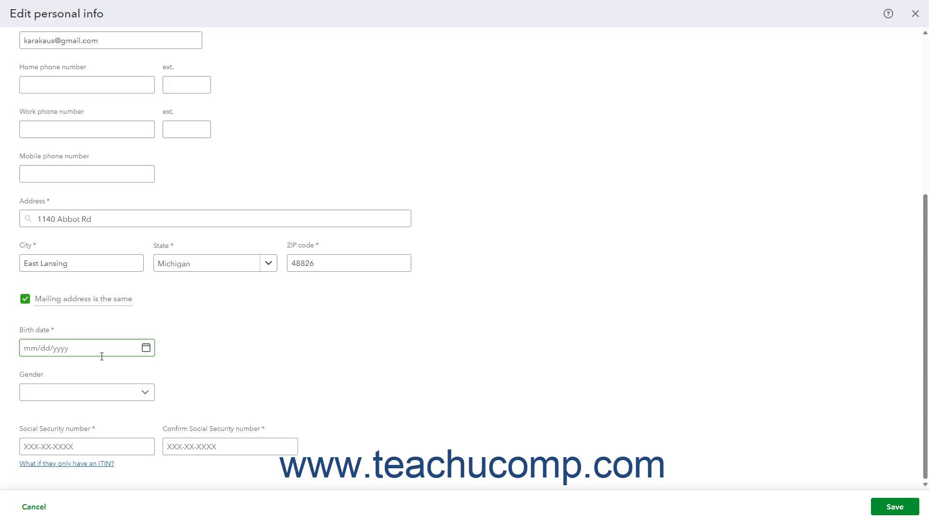
pyautogui.write('06/15/1980')
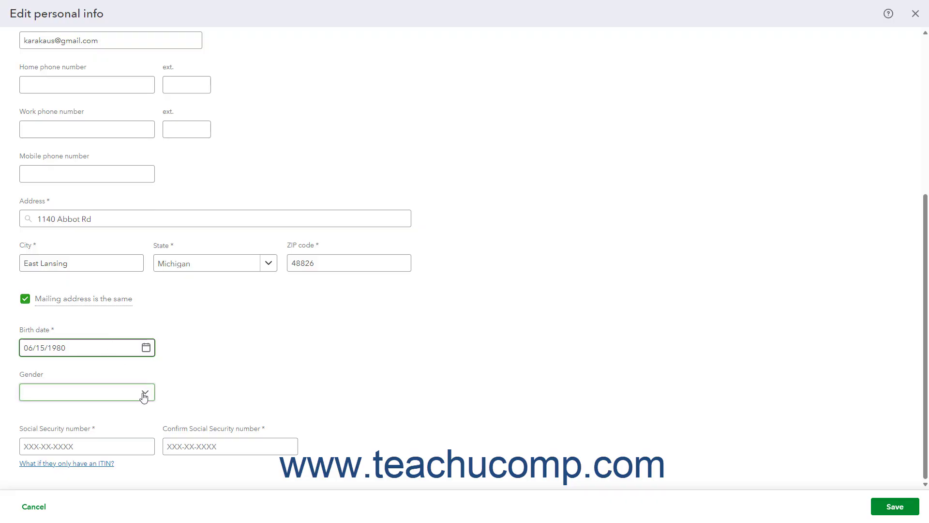
pyautogui.click(71, 447)
pyautogui.click(70, 447)
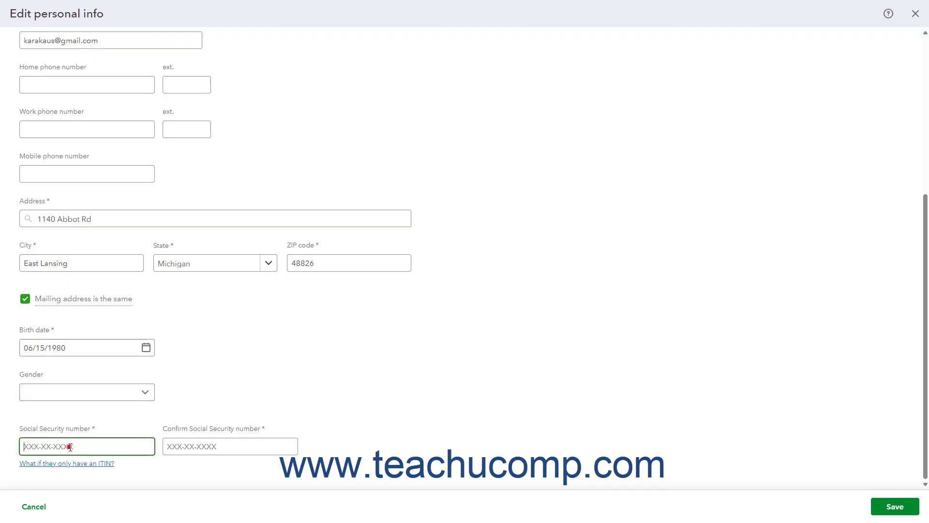
pyautogui.press('Tab')
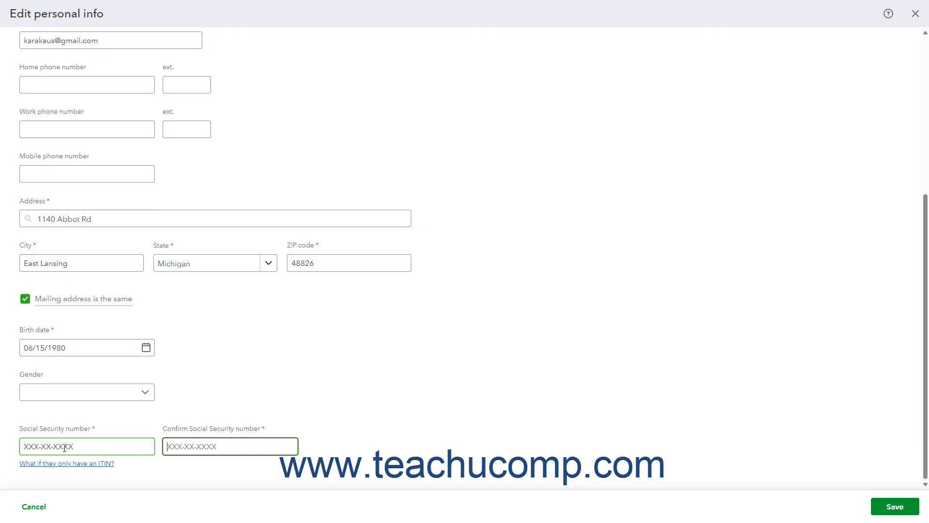
pyautogui.click(159, 477)
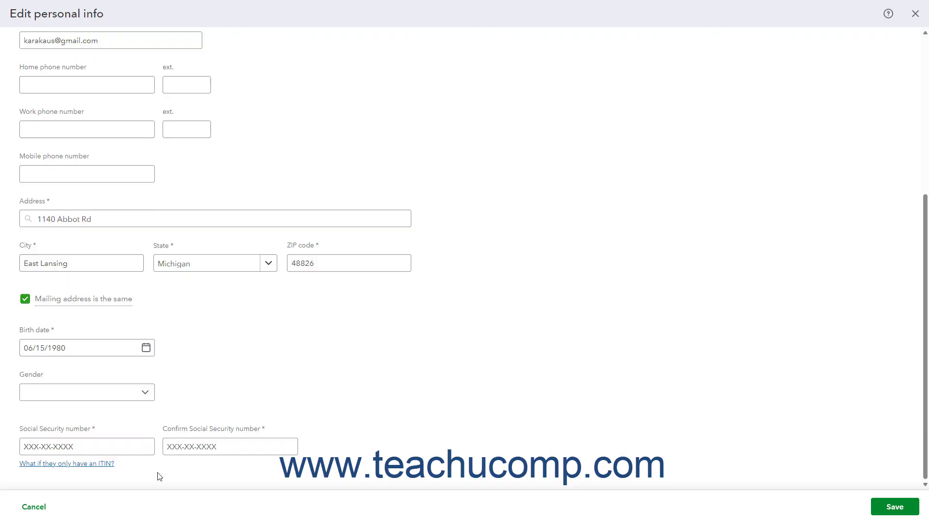
pyautogui.click(885, 506)
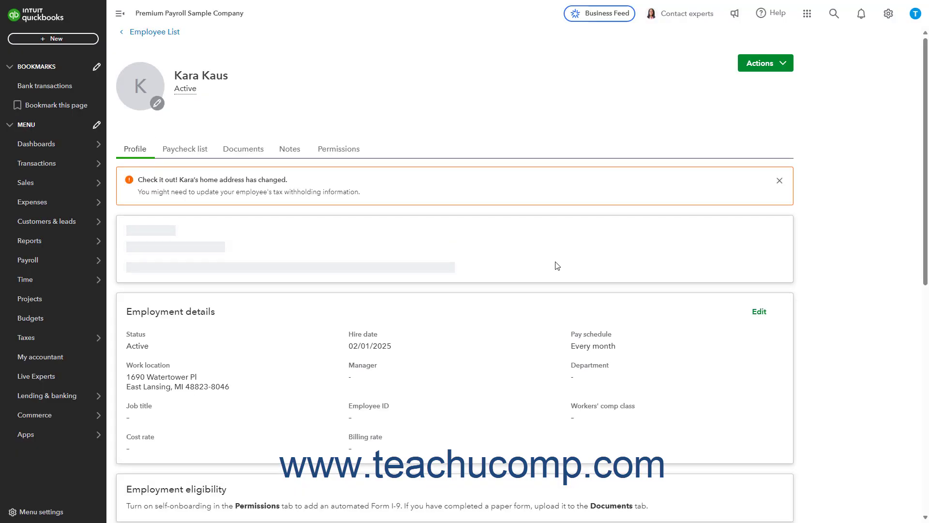
# Step: Dismiss the orange home-address-change alert on the employee profile
pyautogui.click(779, 181)
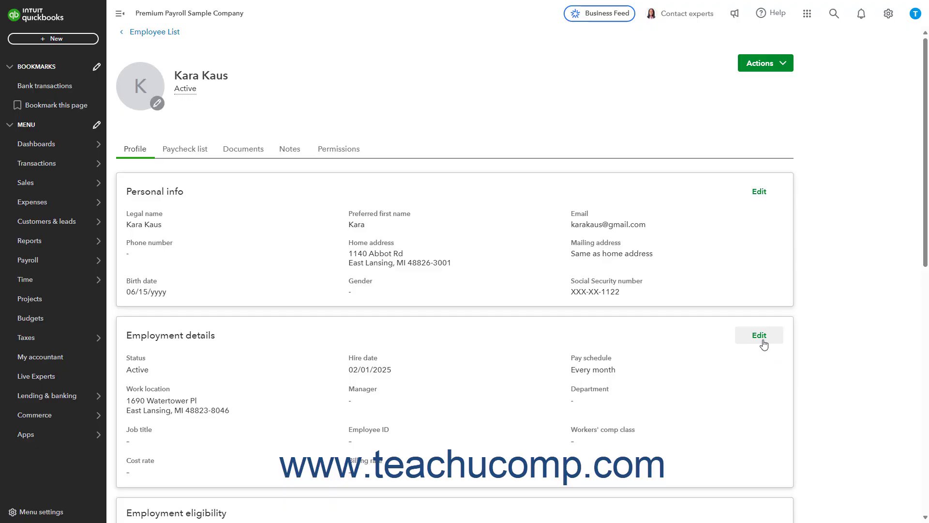
# Step: Keep employment status Active, hire date February 1, 2025 and the Every month pay schedule
pyautogui.click(763, 343)
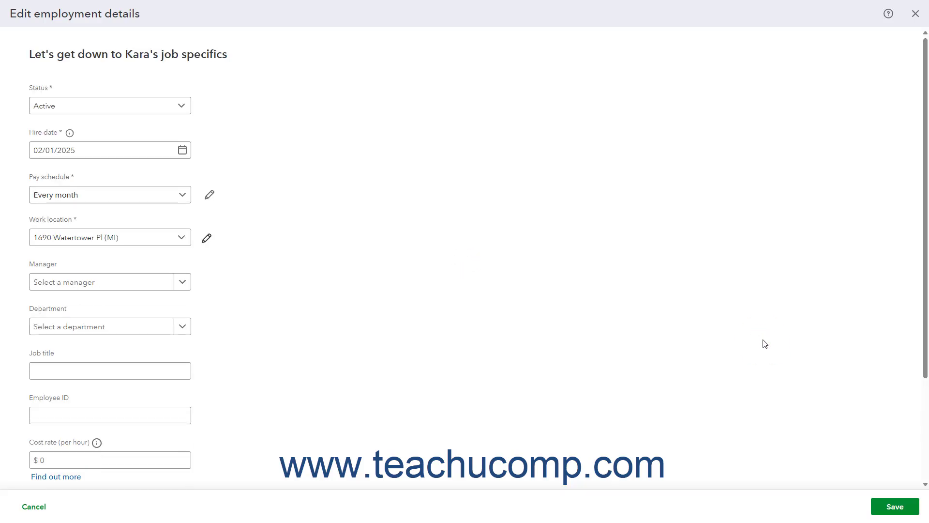
pyautogui.click(182, 107)
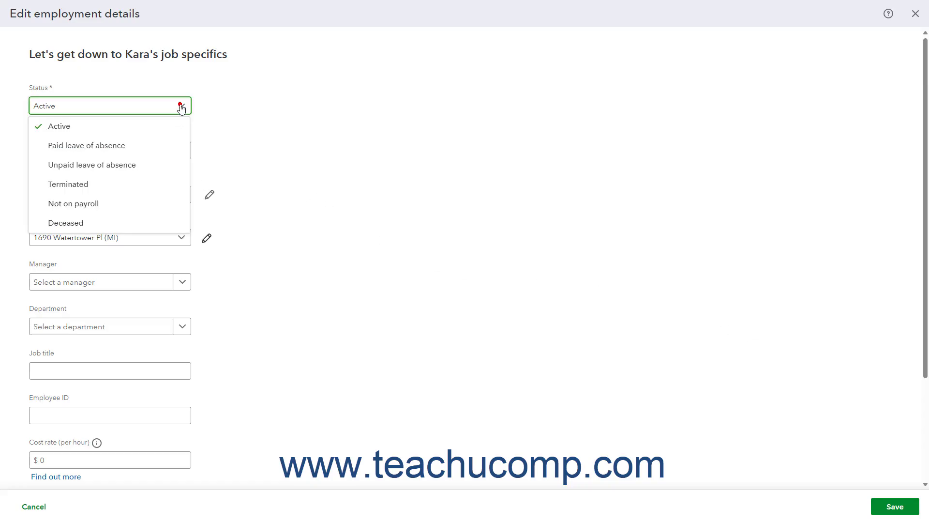
pyautogui.click(182, 107)
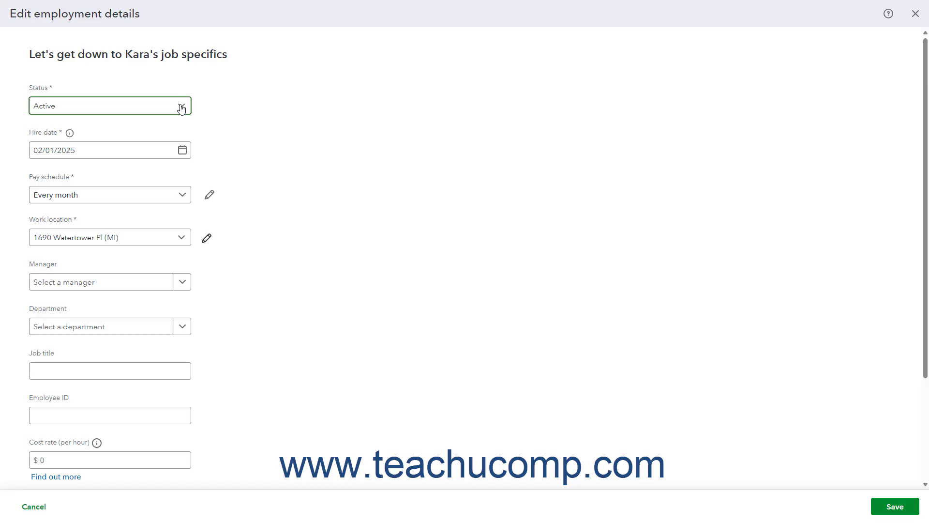
pyautogui.click(181, 150)
pyautogui.click(134, 214)
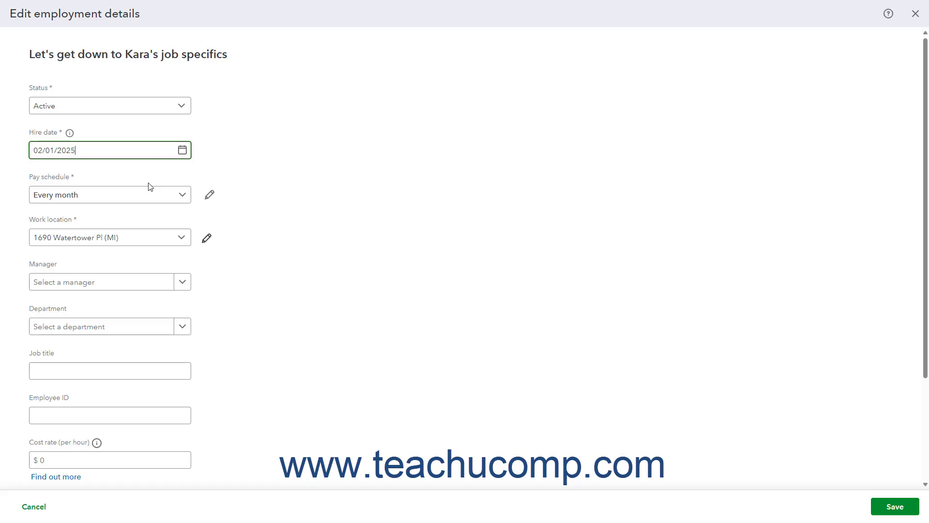
pyautogui.click(183, 196)
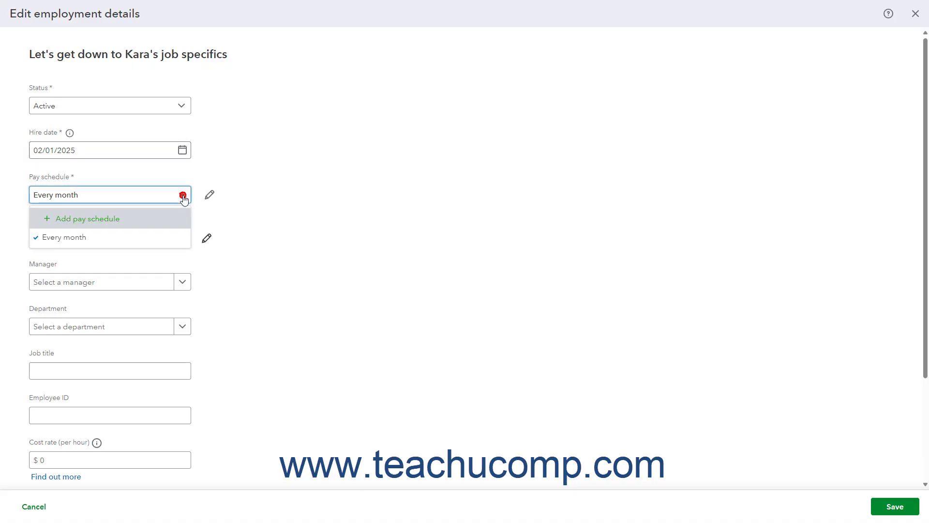
pyautogui.click(172, 237)
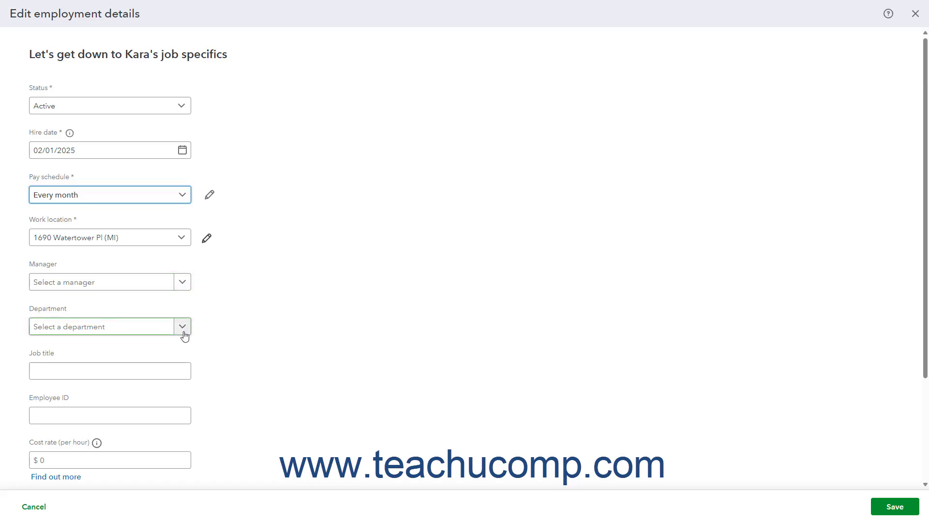
# Step: Pass through job title, employee ID, rates and Workers' comp class, then save employment details
pyautogui.click(131, 369)
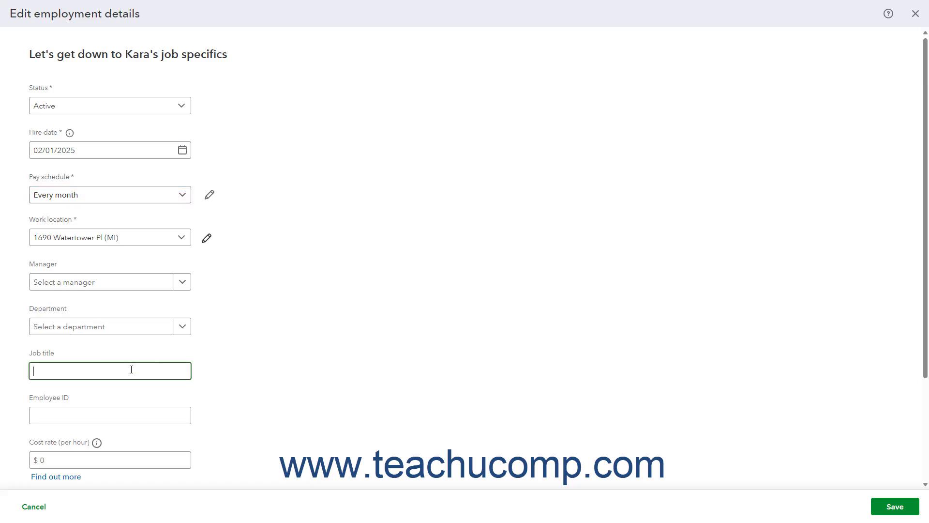
pyautogui.click(111, 412)
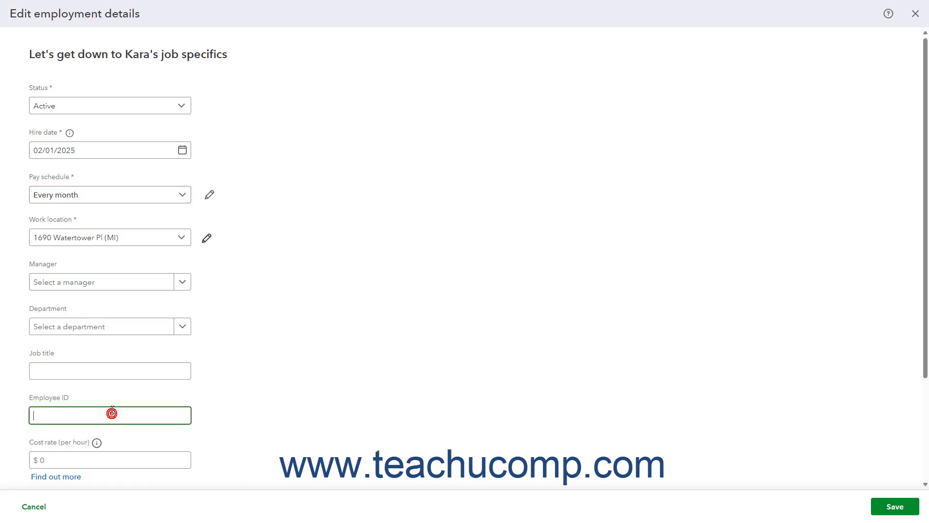
pyautogui.scroll(-2, 112, 409)
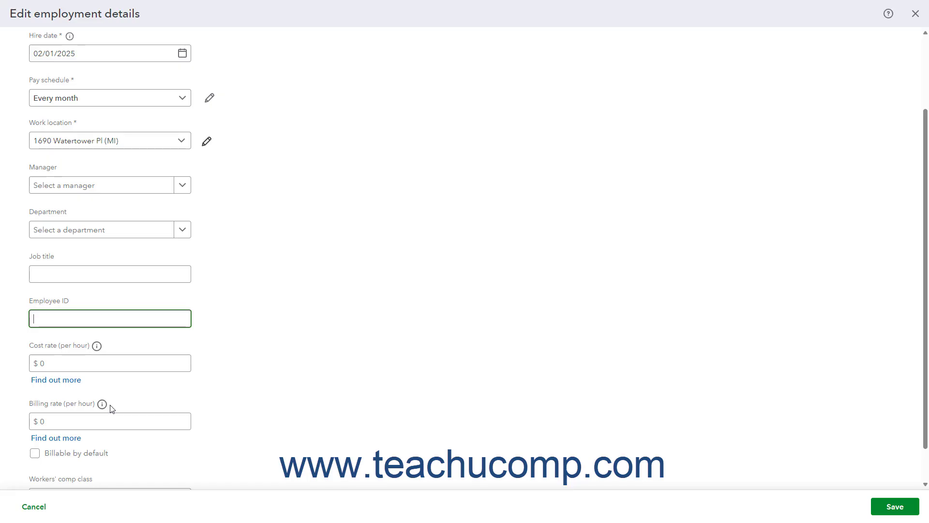
pyautogui.click(90, 363)
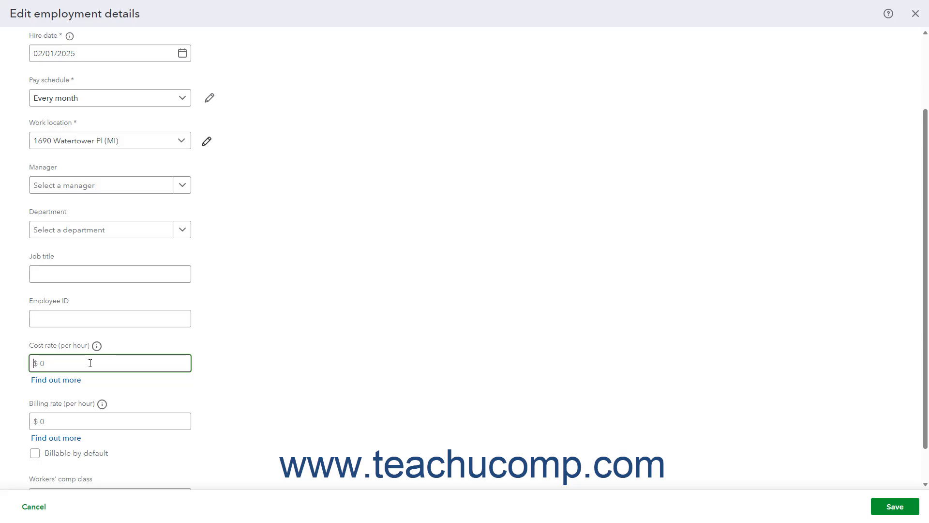
pyautogui.click(76, 419)
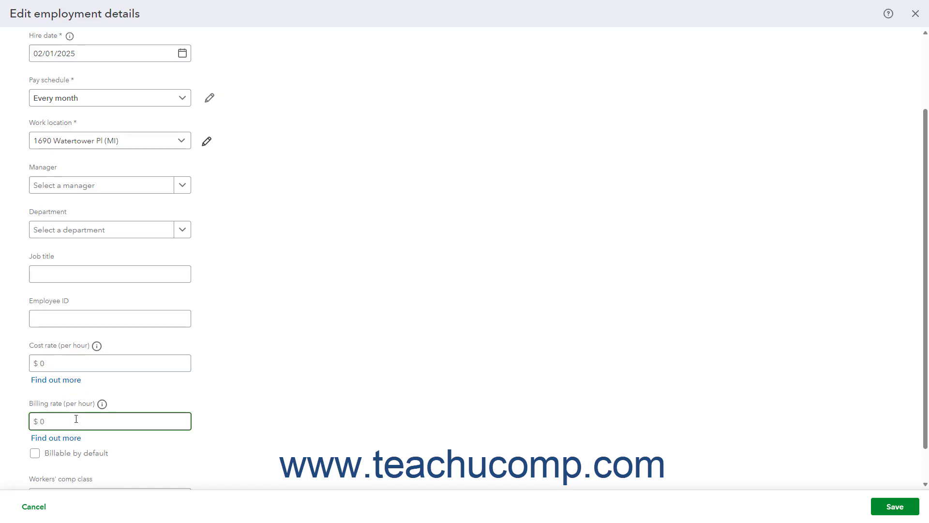
pyautogui.scroll(-1, 76, 420)
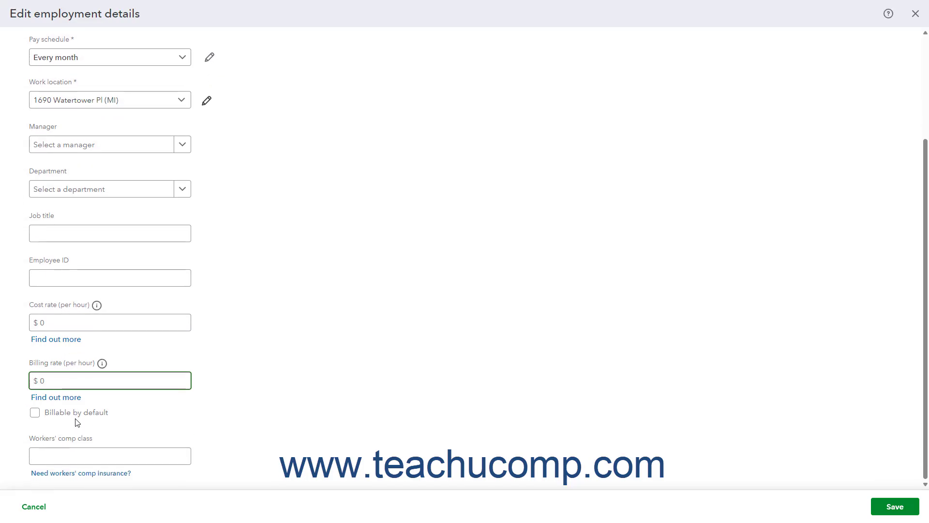
pyautogui.click(76, 452)
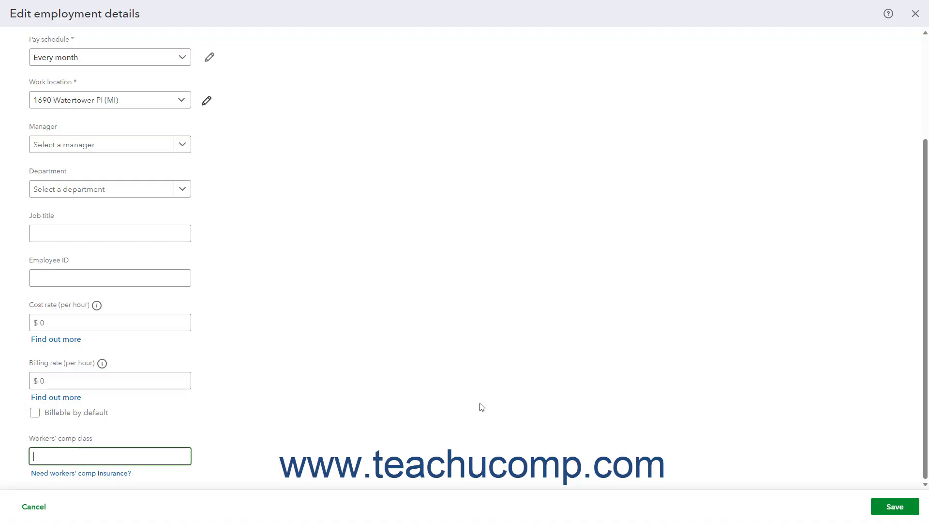
pyautogui.click(886, 516)
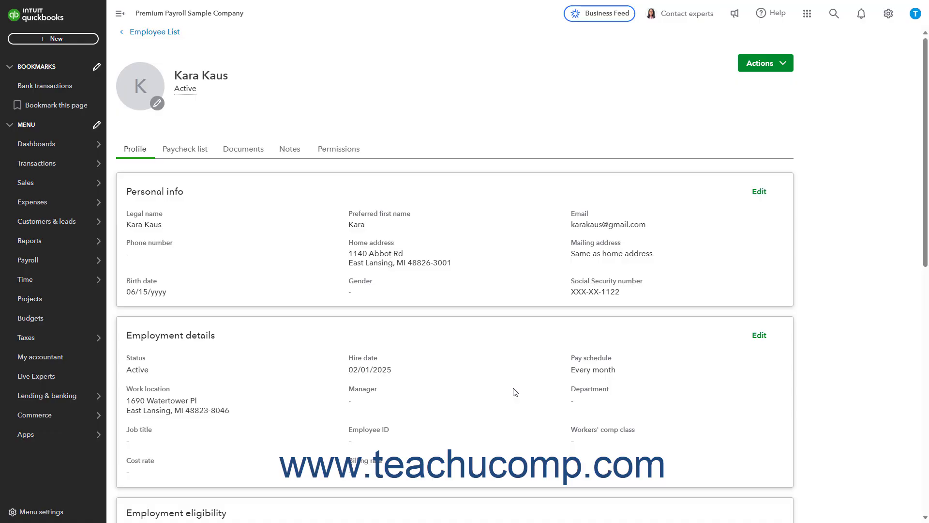
# Step: Confirm a 2020-or-later hire and add East Lansing, Ingham County local tax, then save withholdings
pyautogui.scroll(-3, 515, 392)
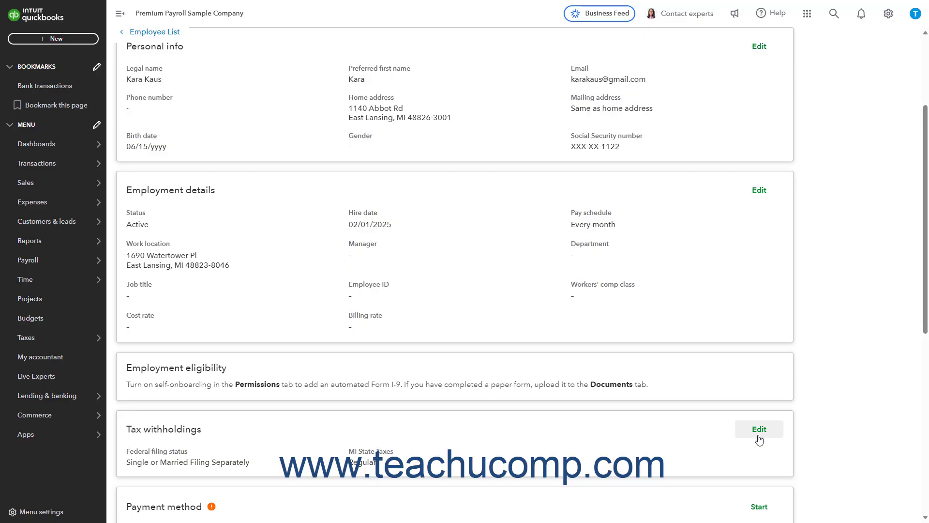
pyautogui.click(759, 430)
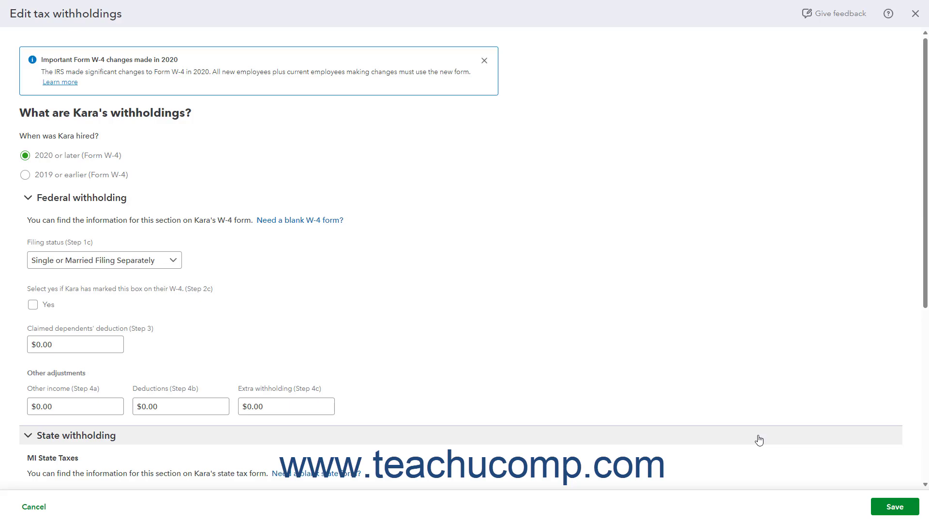
pyautogui.click(27, 158)
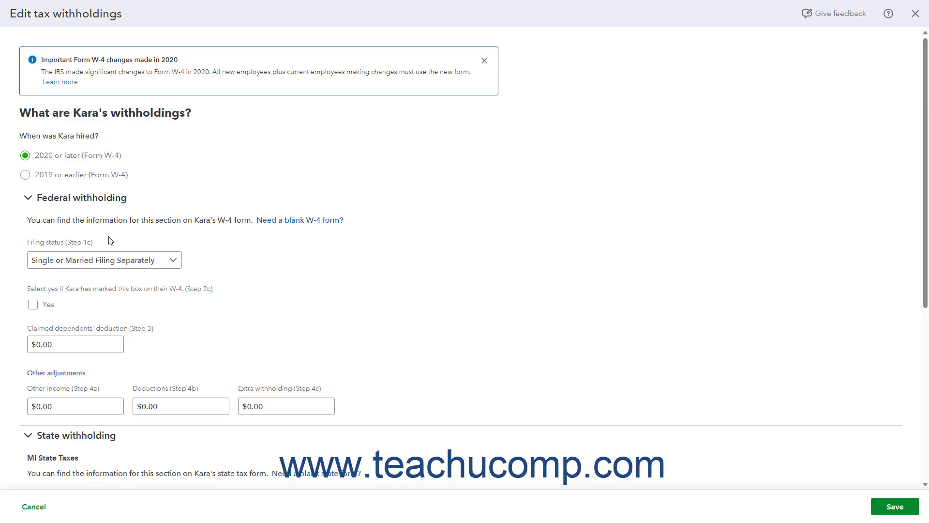
pyautogui.scroll(-3, 108, 240)
pyautogui.scroll(-3, 108, 241)
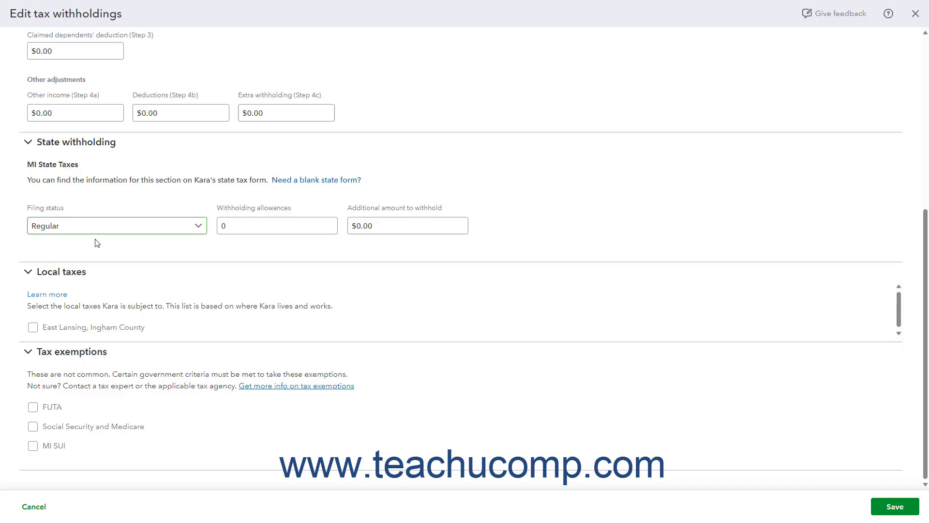
pyautogui.click(34, 329)
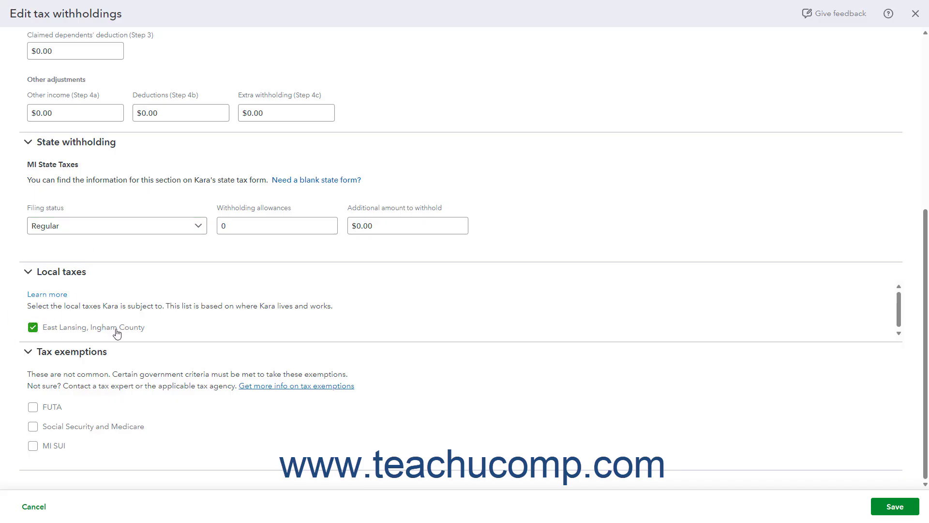
pyautogui.click(882, 506)
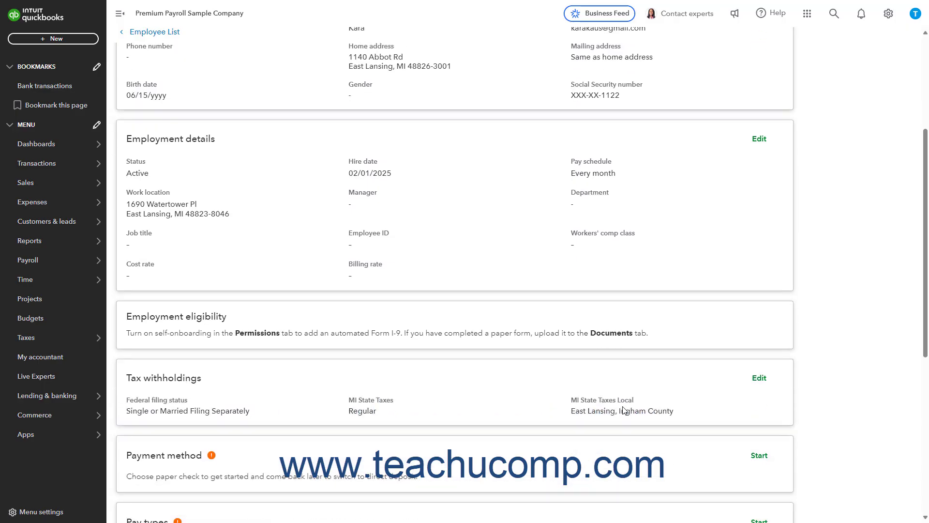
pyautogui.scroll(-2, 623, 410)
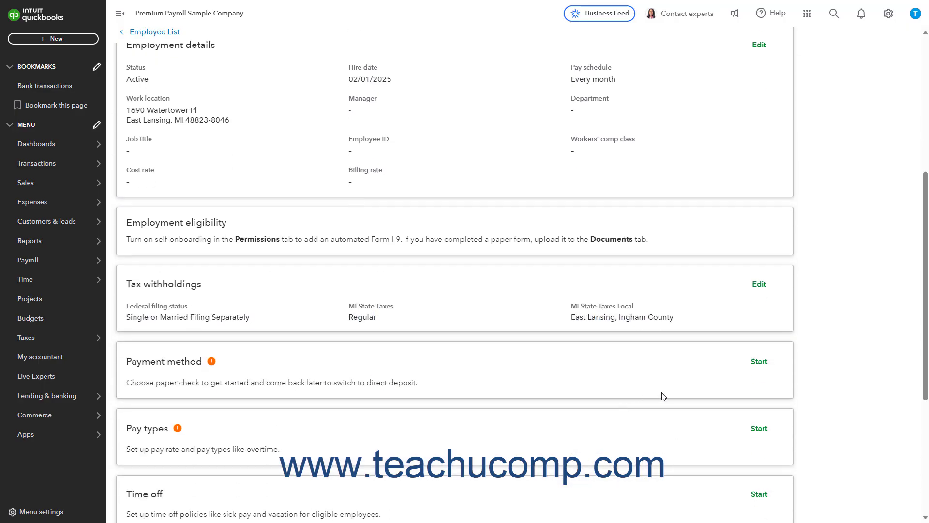
# Step: Set the employee's payment method to Paper check and save it
pyautogui.click(753, 366)
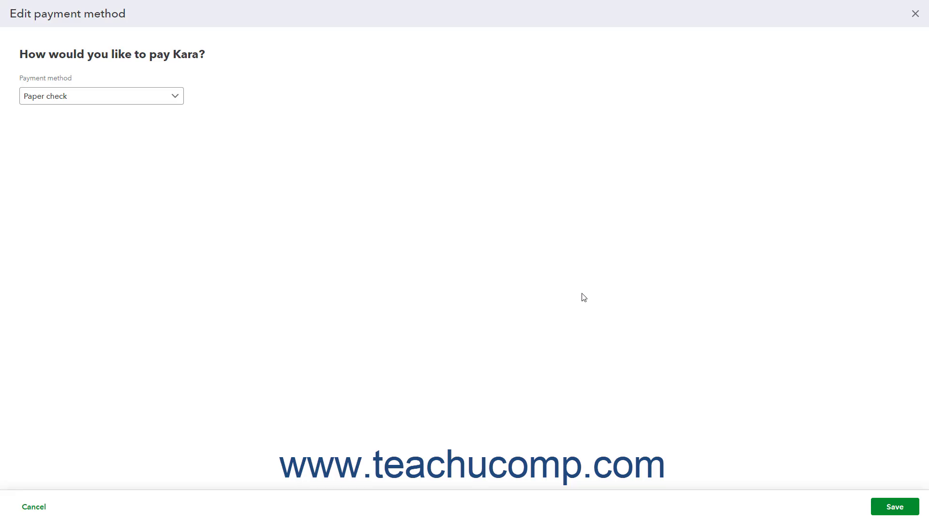
pyautogui.click(166, 95)
pyautogui.click(113, 117)
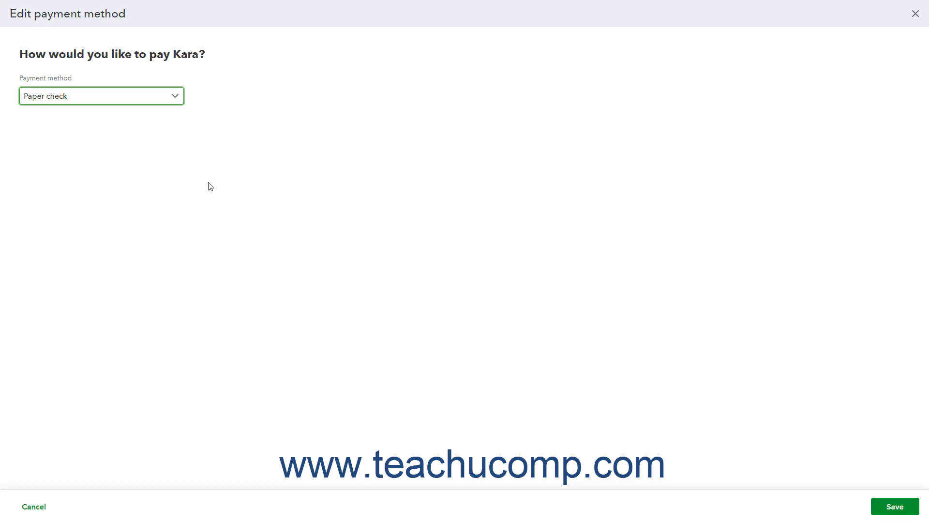
pyautogui.click(895, 507)
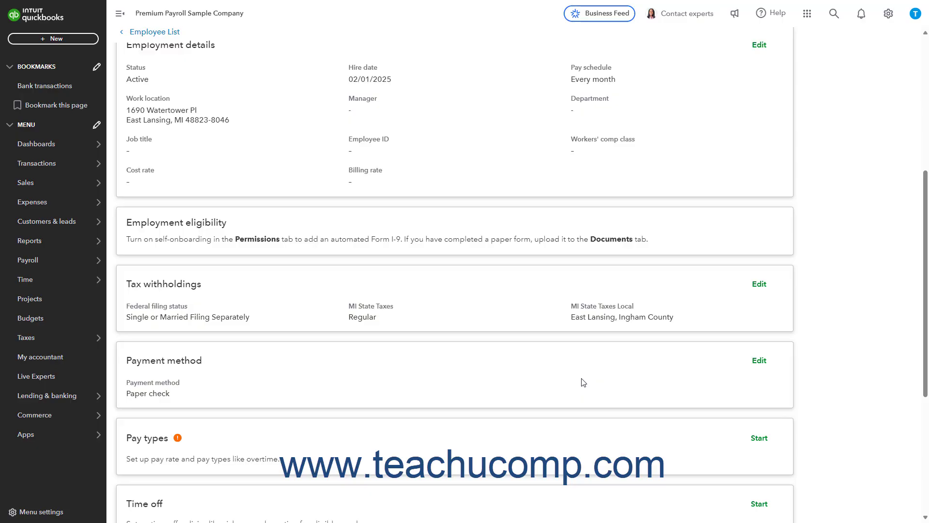
# Step: Set the employee's pay type to Hourly at $20.00 per hour
pyautogui.scroll(-2, 644, 373)
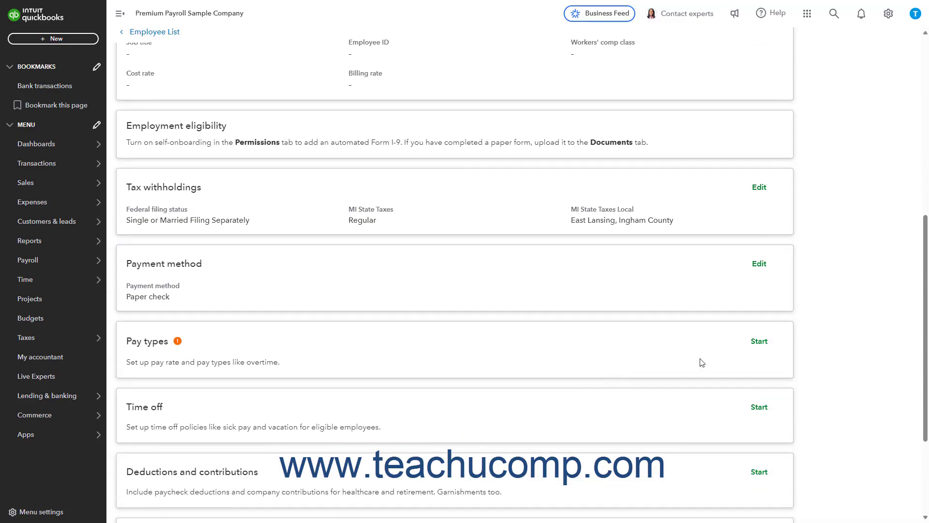
pyautogui.click(758, 342)
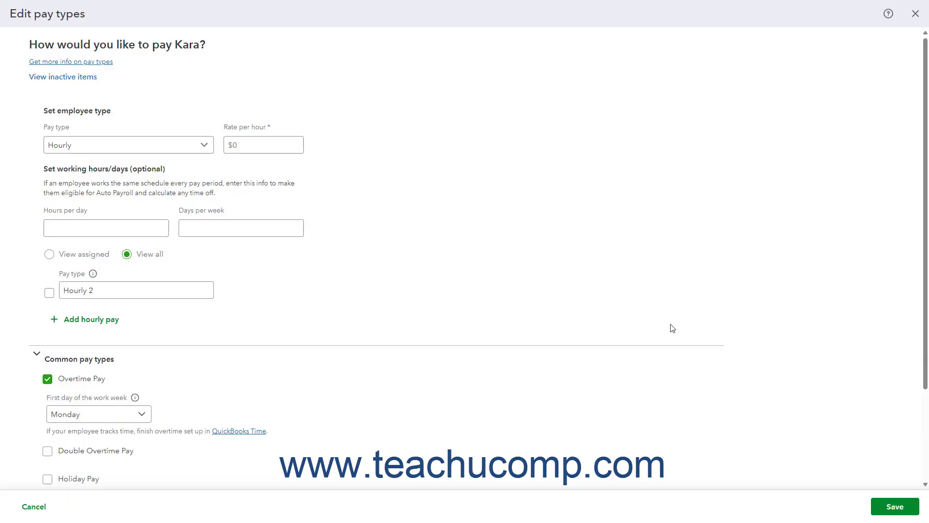
pyautogui.click(206, 145)
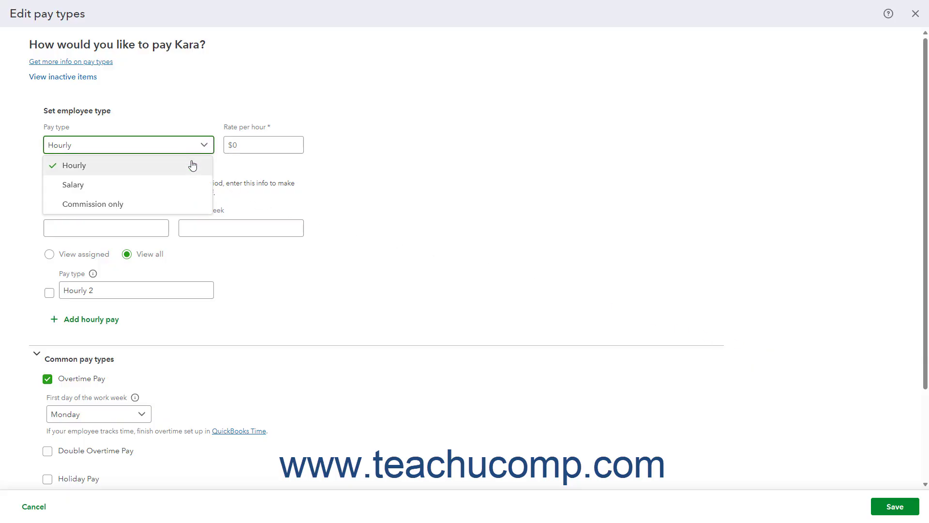
pyautogui.click(192, 163)
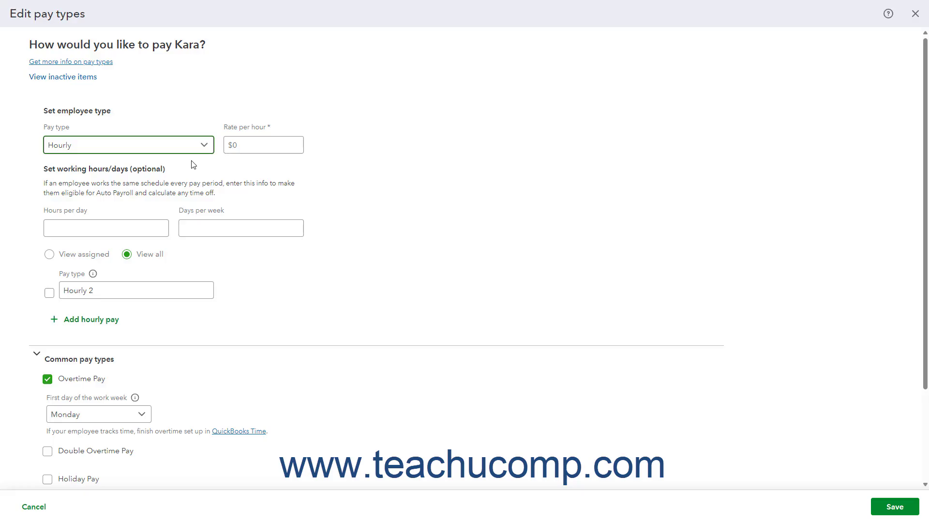
pyautogui.click(249, 141)
pyautogui.write('20')
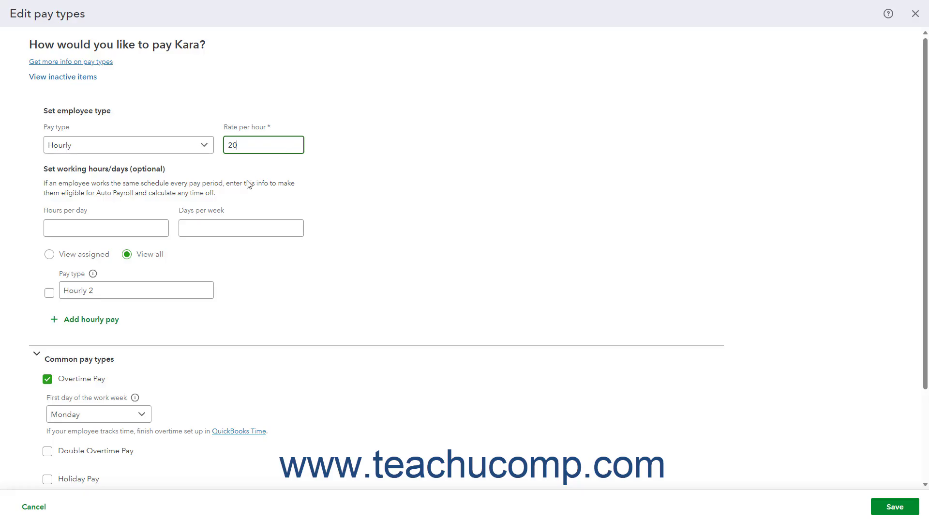
pyautogui.click(166, 231)
pyautogui.click(200, 228)
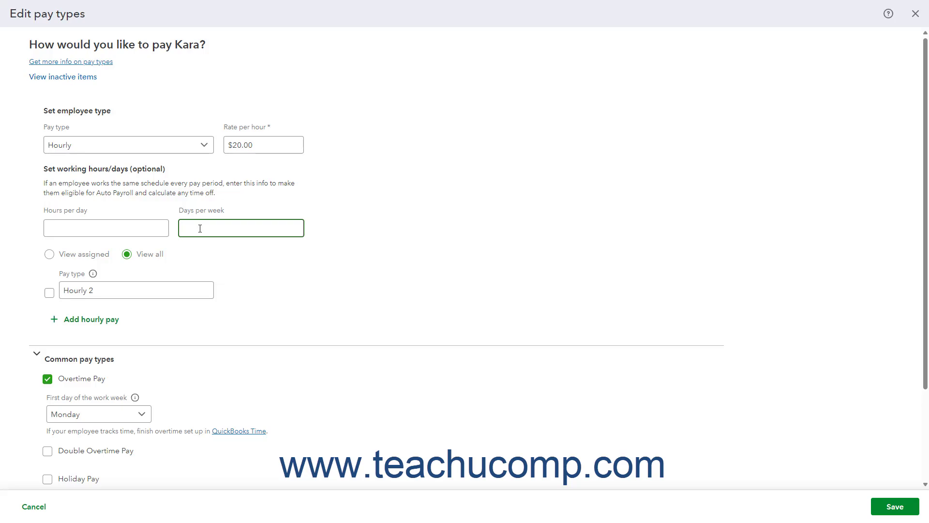
pyautogui.write('-1')
# Step: Add Bonus and Commission as additional pay types and save the pay types
pyautogui.scroll(-2, 196, 223)
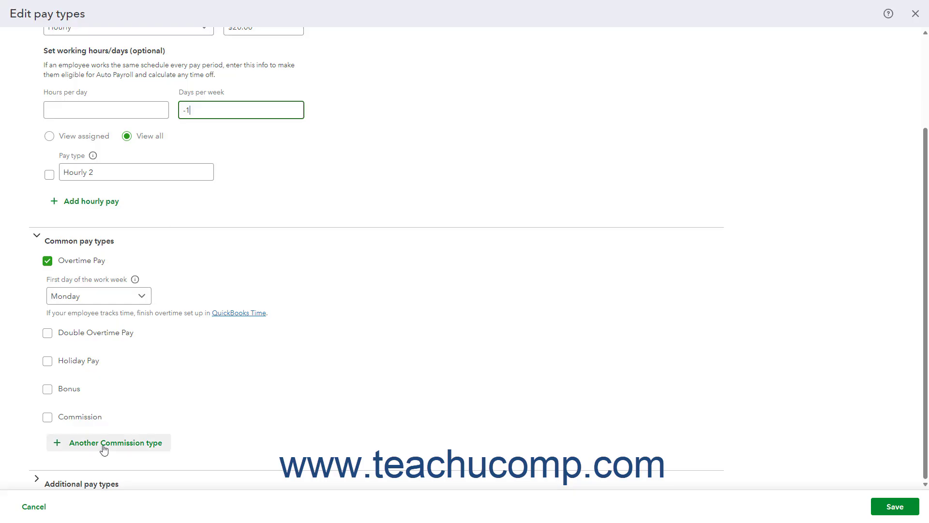
pyautogui.click(40, 483)
pyautogui.scroll(-2, 44, 484)
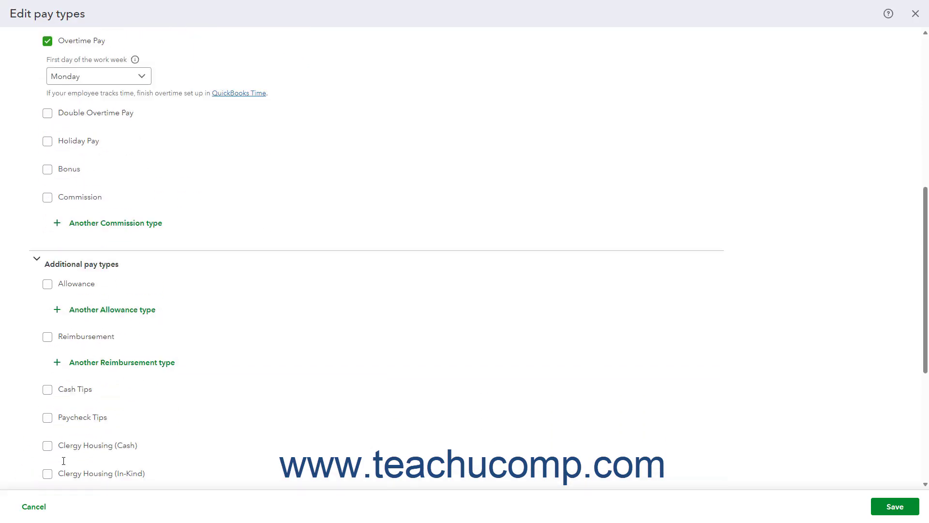
pyautogui.scroll(2, 62, 461)
pyautogui.click(47, 268)
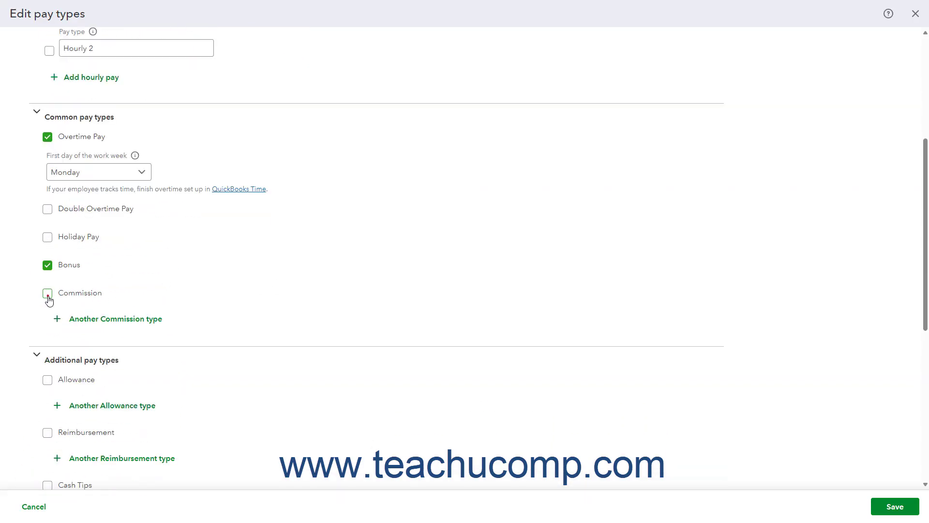
pyautogui.click(47, 293)
pyautogui.scroll(3, 170, 375)
pyautogui.scroll(2, 204, 326)
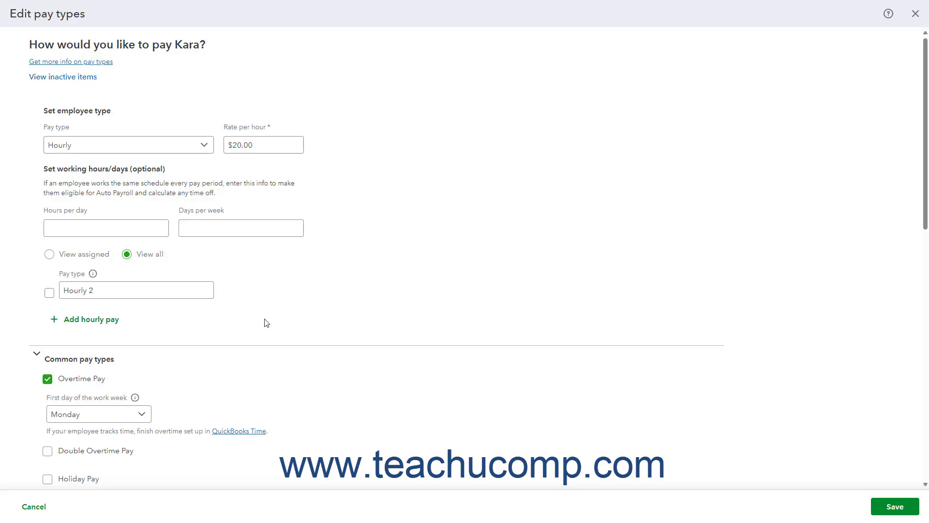
pyautogui.scroll(-8, 507, 342)
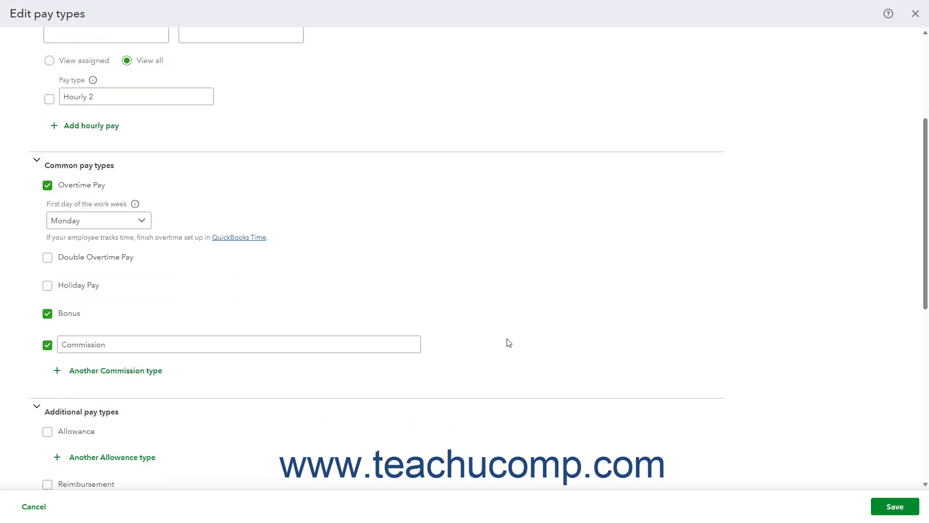
pyautogui.scroll(-4, 509, 342)
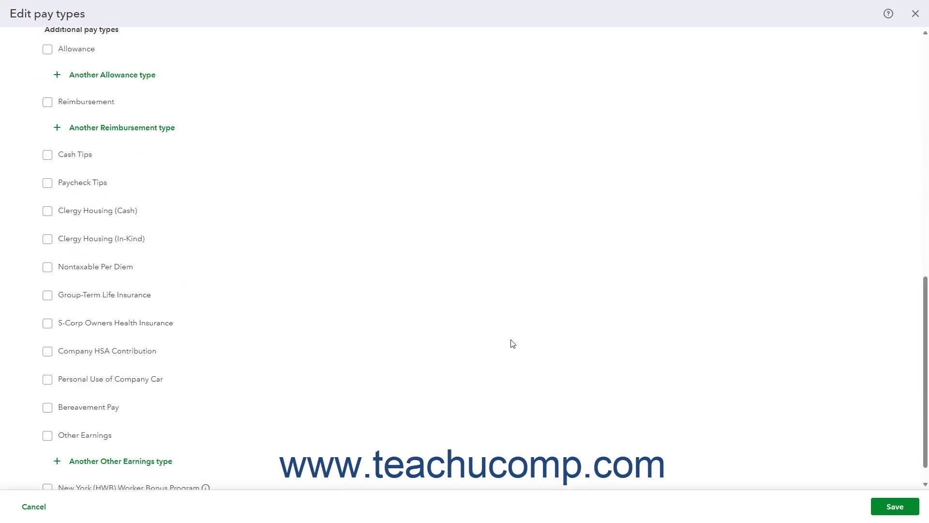
pyautogui.click(896, 506)
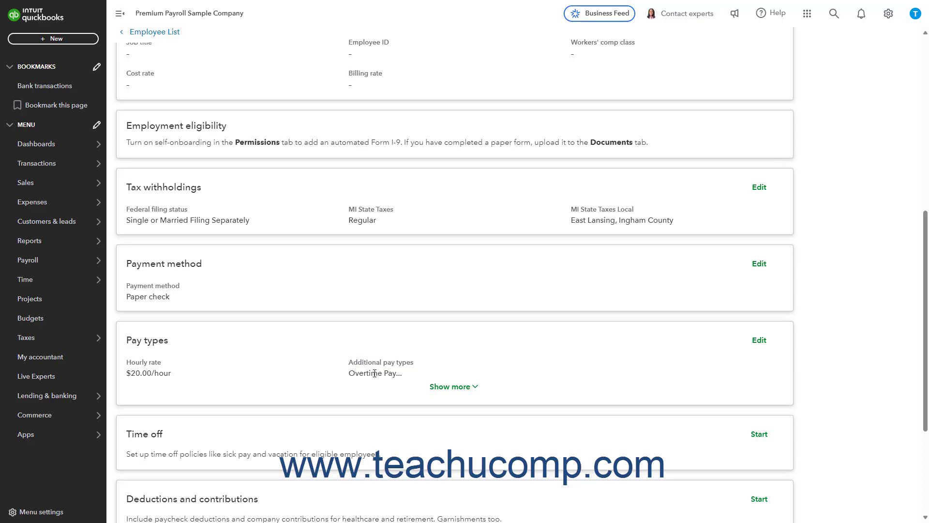
# Step: Keep No vacation pay policy in the time off settings and save them
pyautogui.click(757, 438)
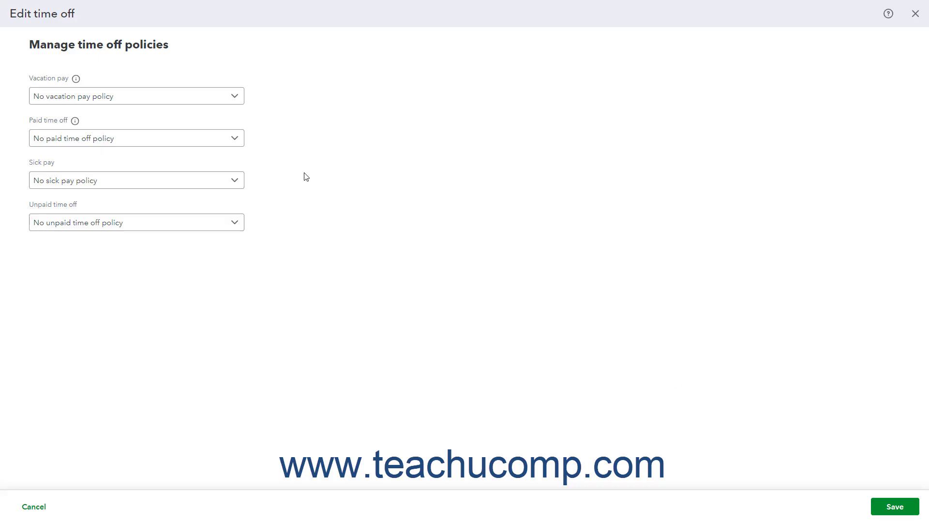
pyautogui.click(233, 96)
pyautogui.click(231, 98)
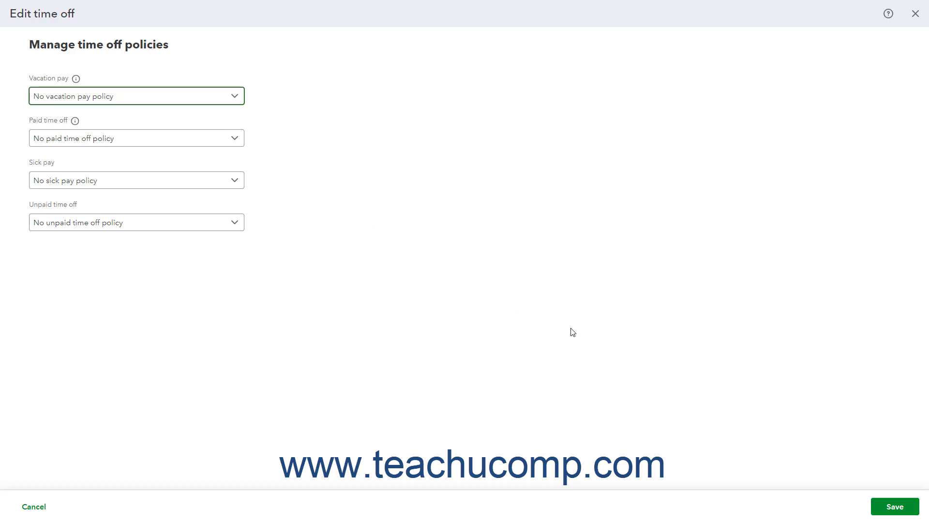
pyautogui.click(896, 506)
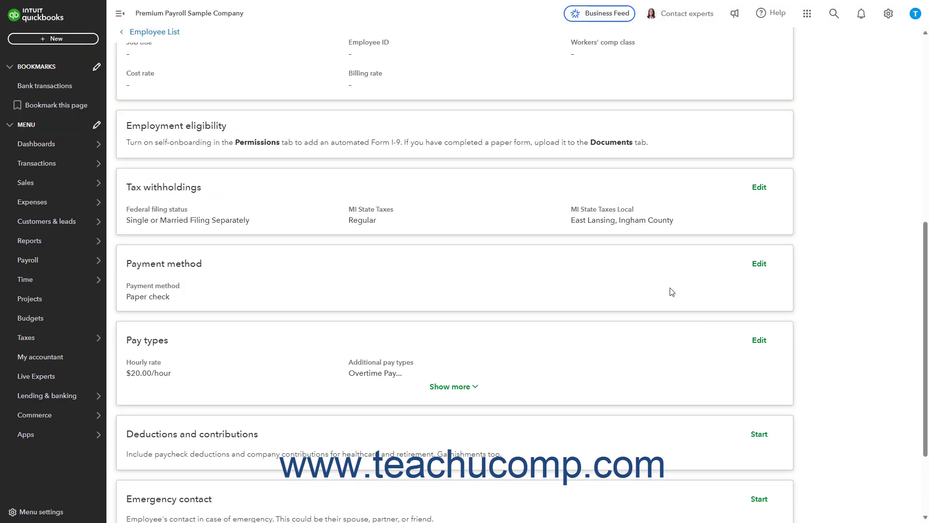
# Step: Start a new deduction of type Other deductions > Wage Garnishment
pyautogui.scroll(-3, 689, 273)
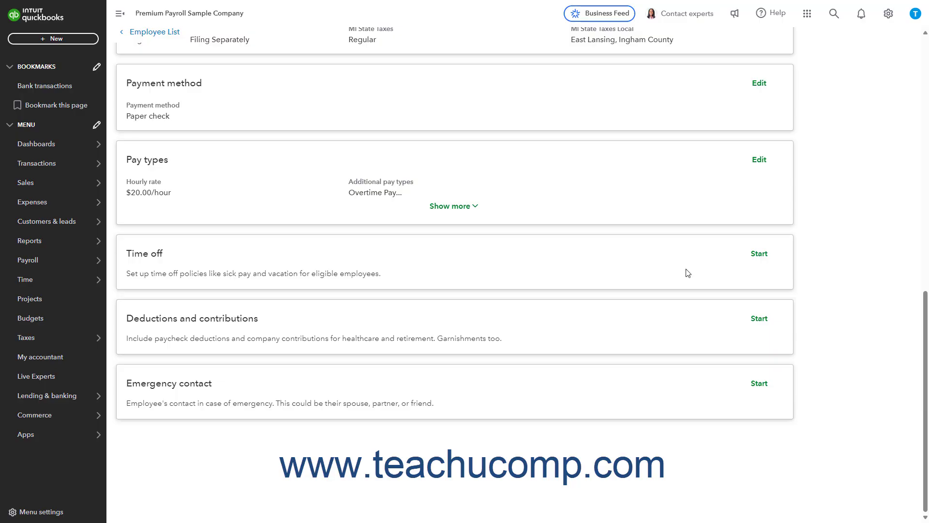
pyautogui.click(759, 319)
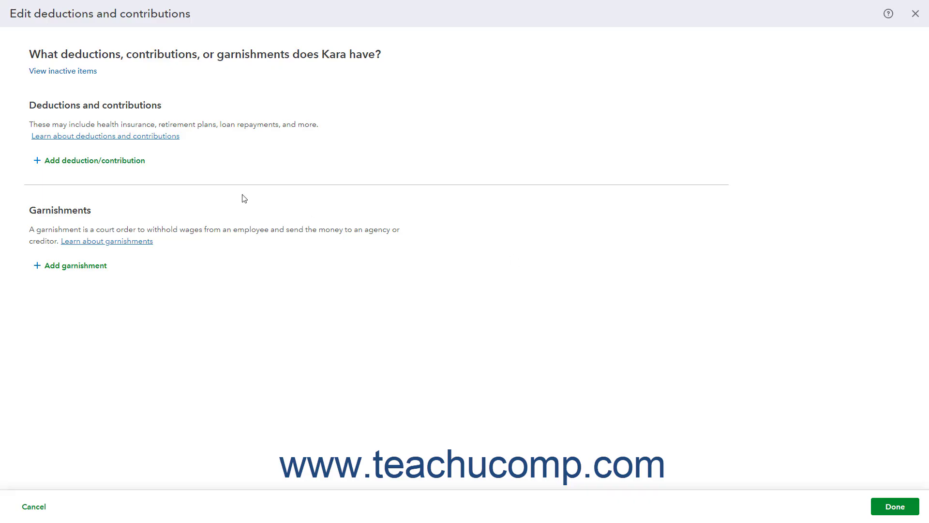
pyautogui.click(122, 163)
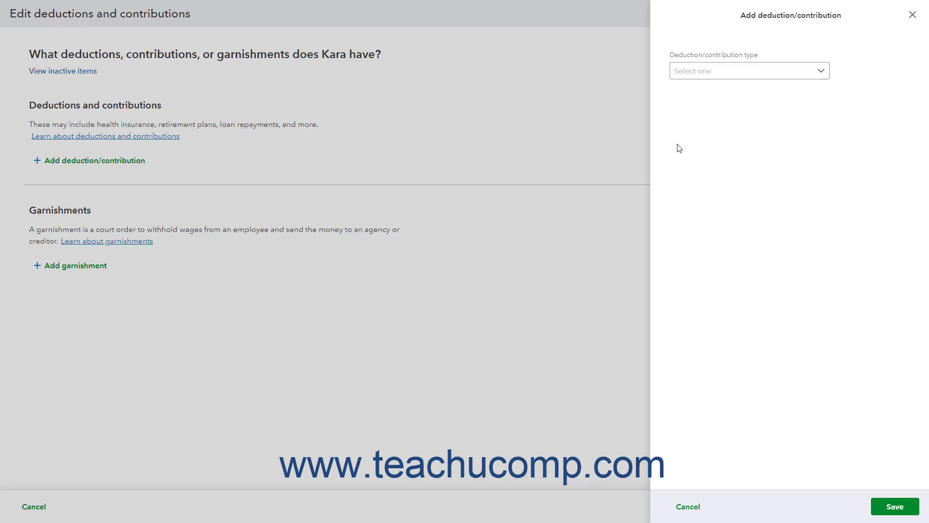
pyautogui.click(793, 71)
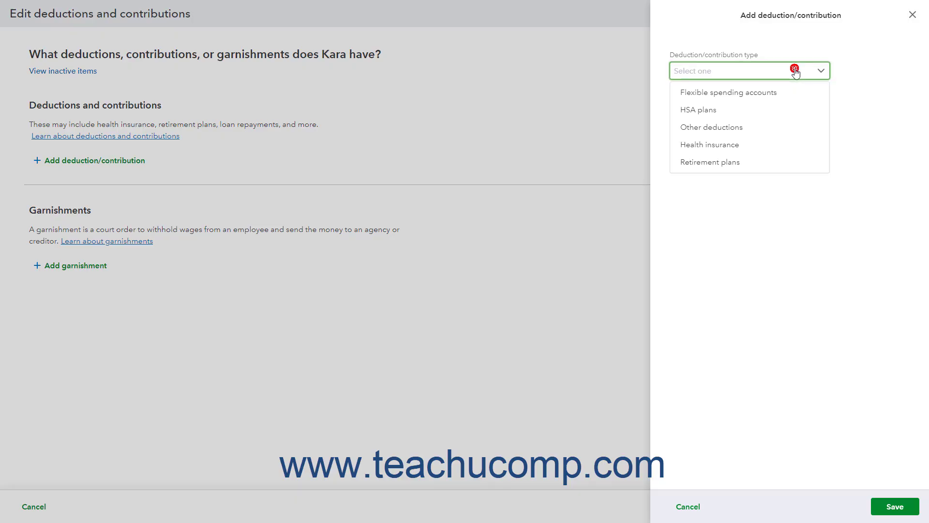
pyautogui.click(756, 127)
pyautogui.click(733, 111)
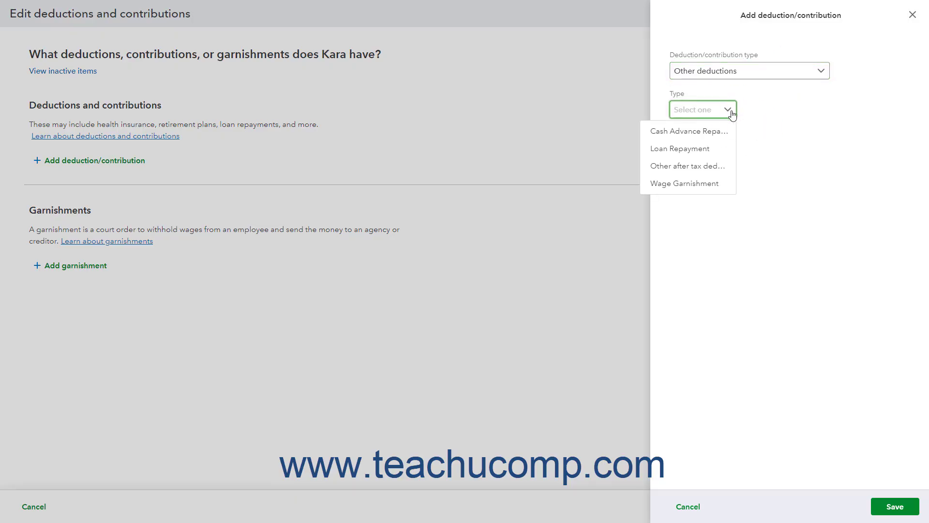
pyautogui.click(707, 184)
# Step: Describe the deduction as 'Garnishment' at $100 per paycheck and save it
pyautogui.click(734, 154)
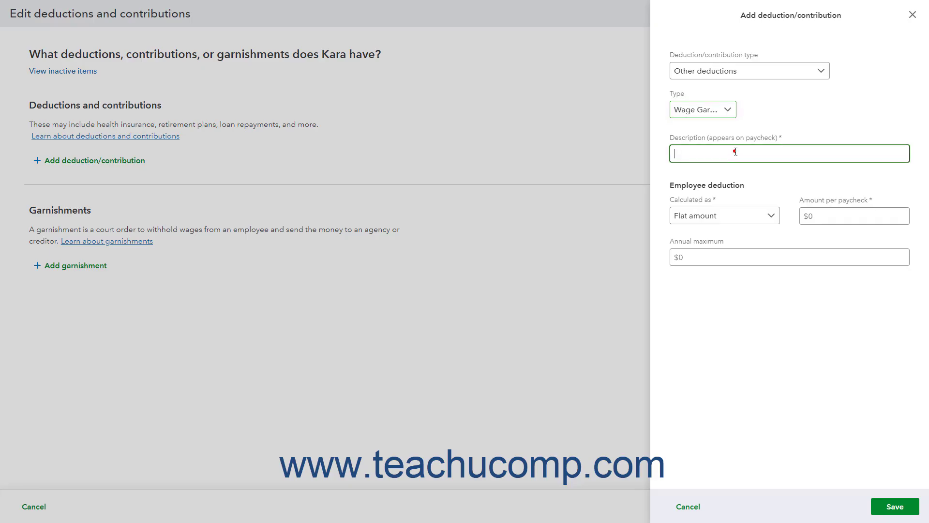
pyautogui.write('Garnishment')
pyautogui.press('Tab')
pyautogui.write('100')
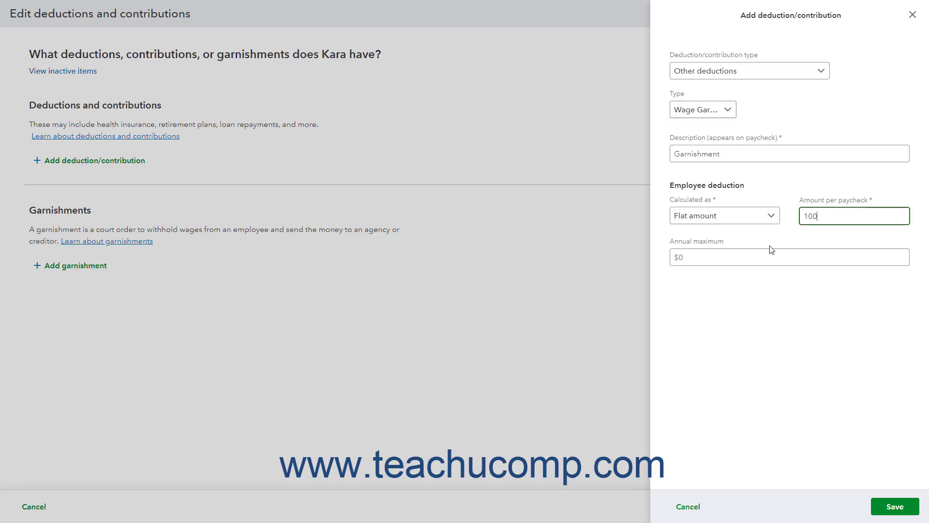
pyautogui.click(755, 256)
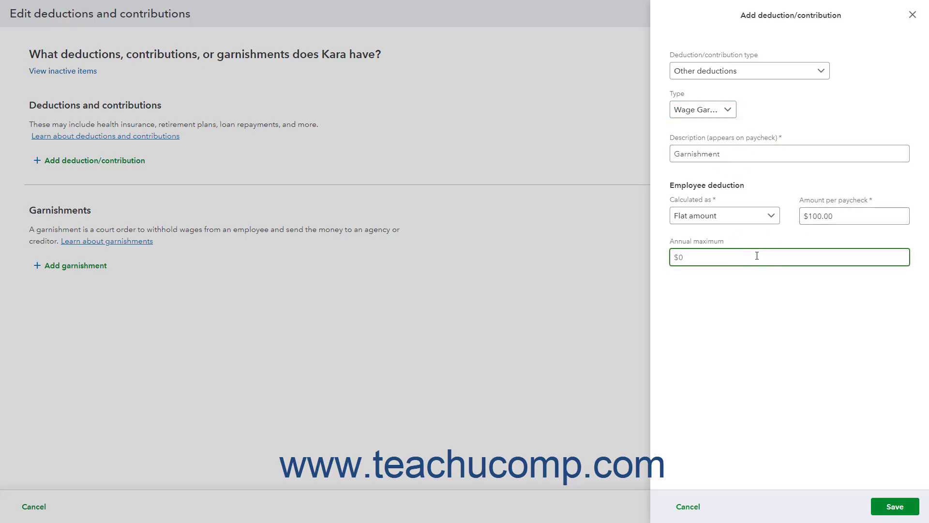
pyautogui.click(877, 501)
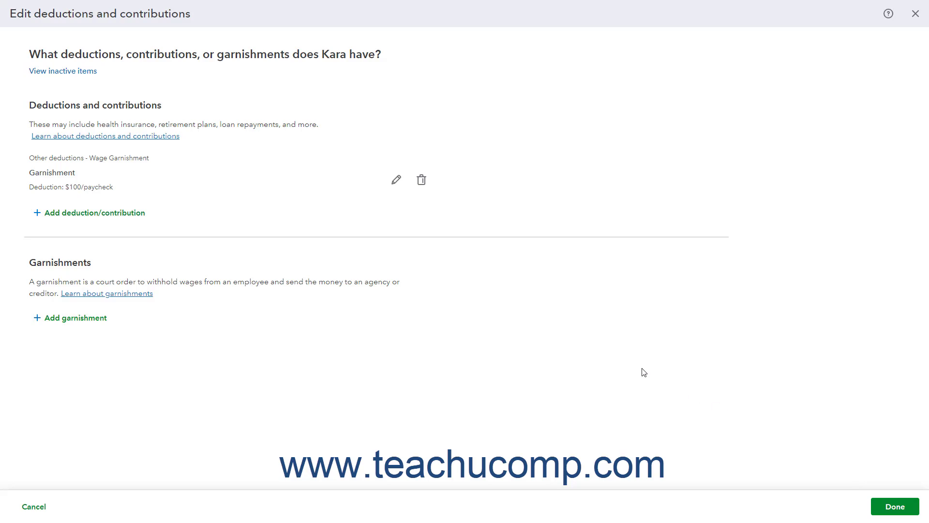
# Step: Open the Garnishment deduction, cancel the edit, then delete it
pyautogui.click(403, 190)
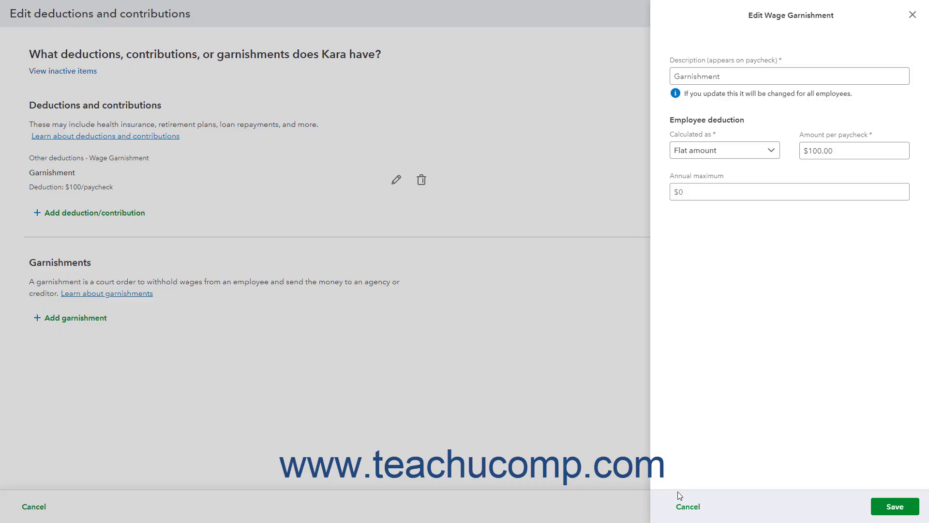
pyautogui.click(687, 506)
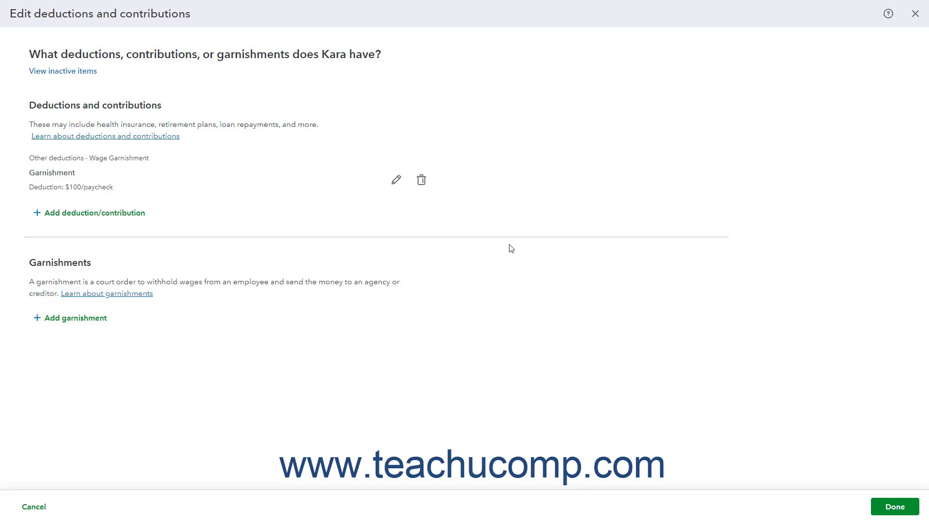
pyautogui.click(422, 182)
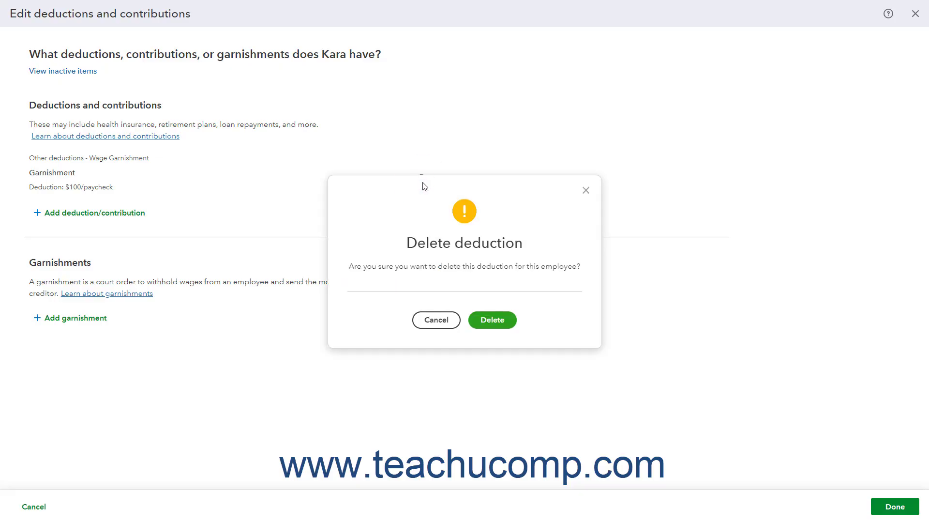
pyautogui.click(493, 320)
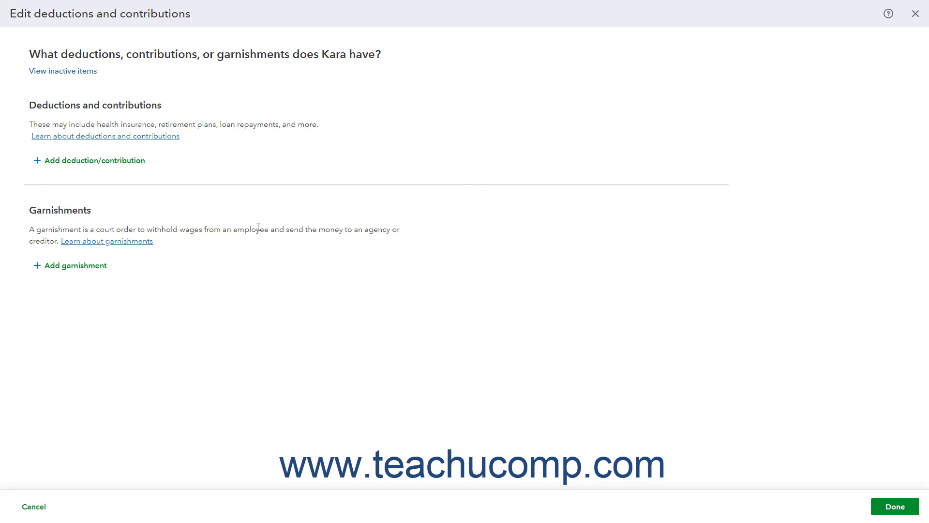
pyautogui.click(79, 274)
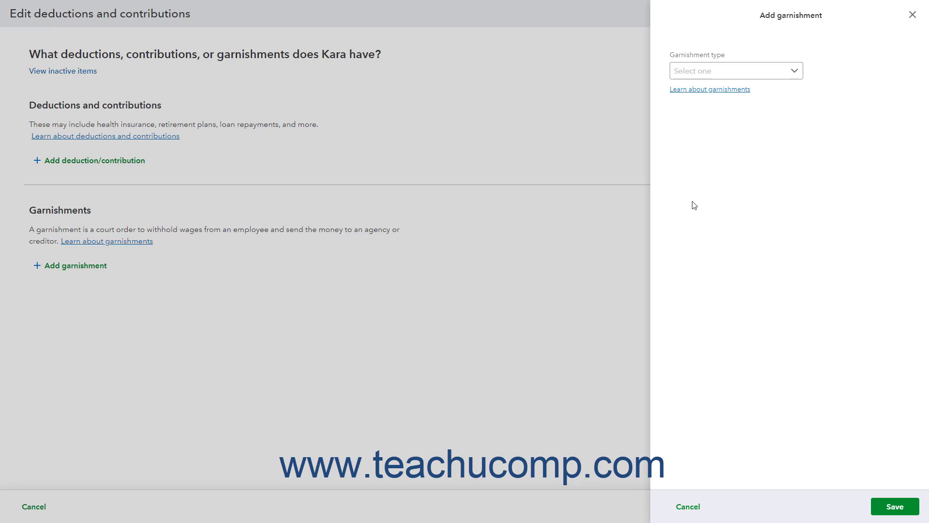
pyautogui.click(778, 73)
pyautogui.click(768, 93)
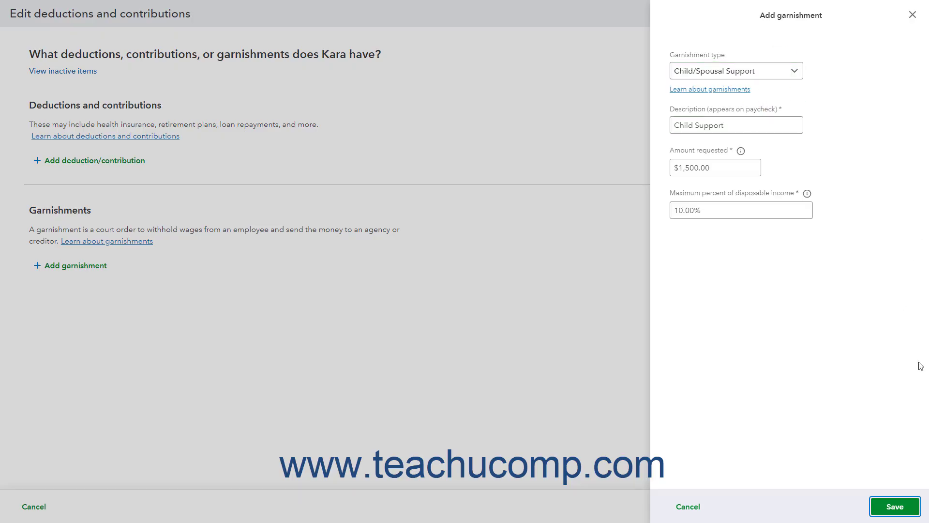
pyautogui.click(895, 506)
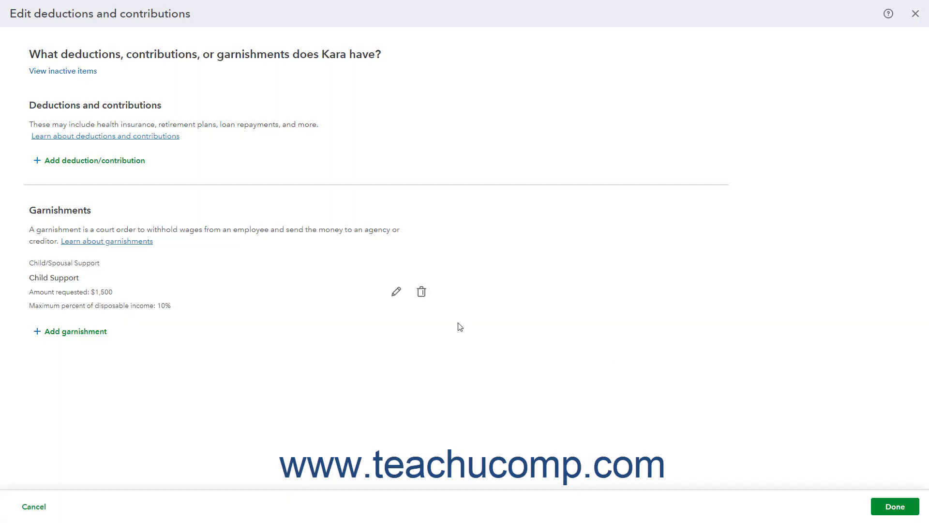
pyautogui.click(397, 293)
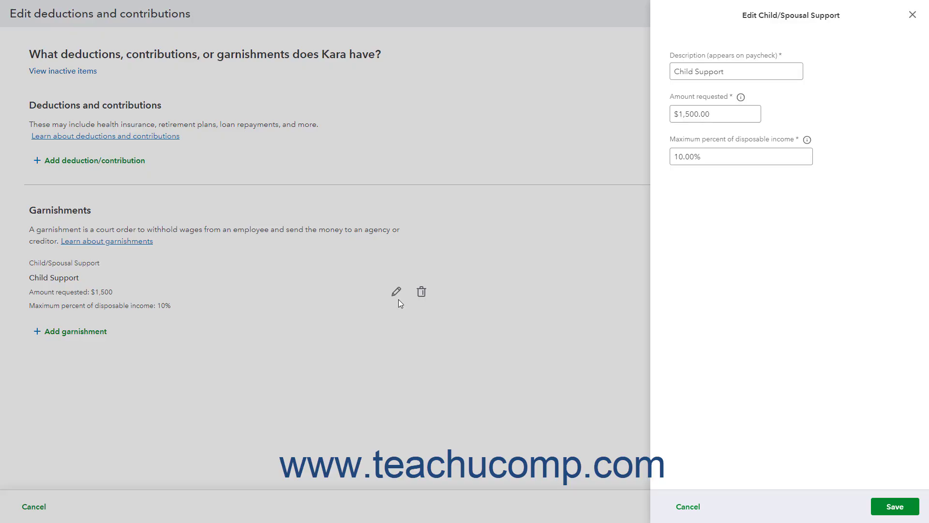
pyautogui.click(685, 505)
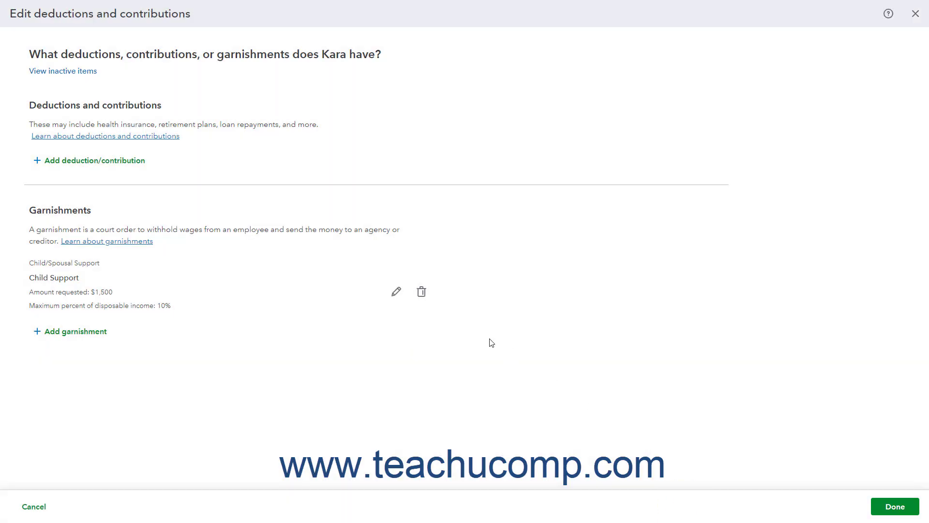
pyautogui.click(422, 293)
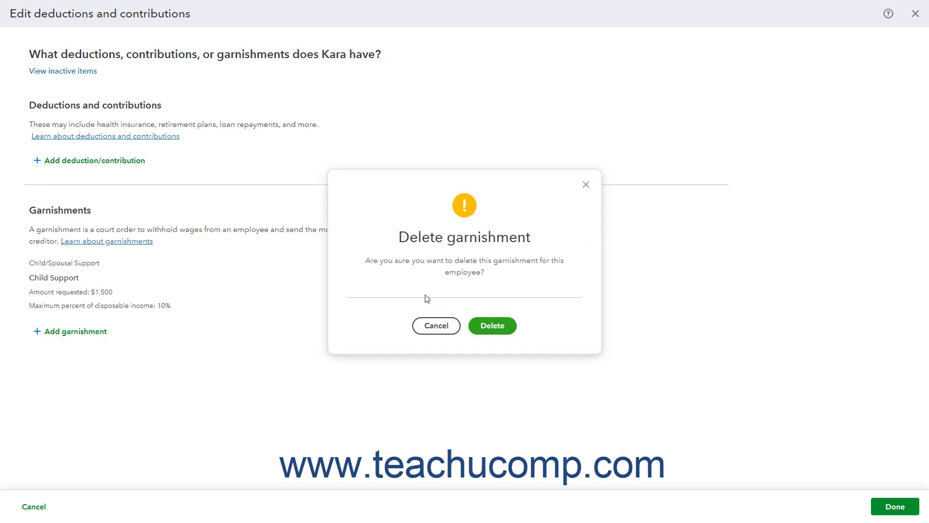
pyautogui.click(492, 325)
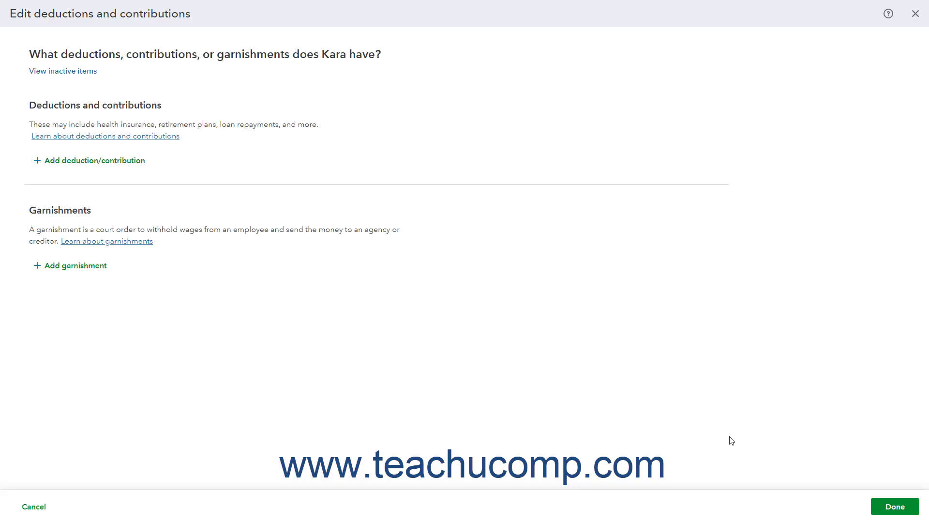
# Step: Add the employee's father as emergency contact with name, relationship and phone number
pyautogui.click(895, 507)
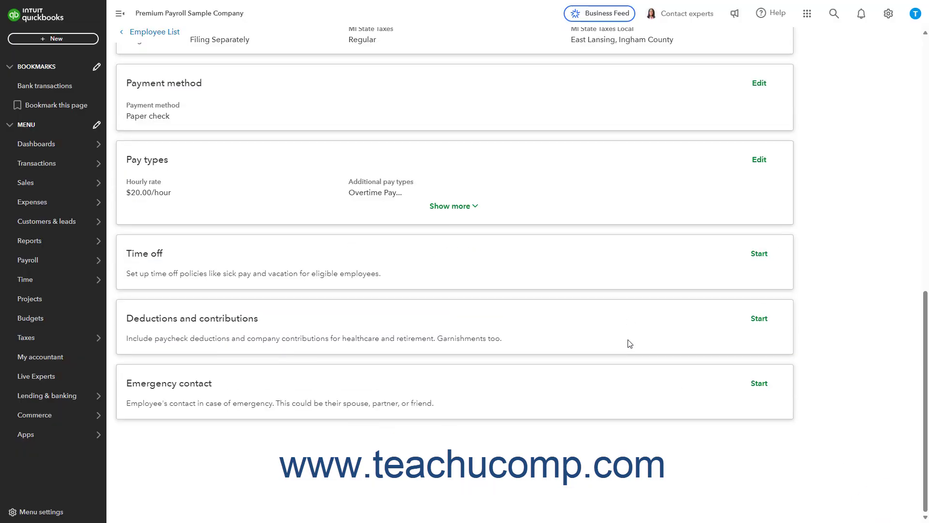
pyautogui.click(751, 386)
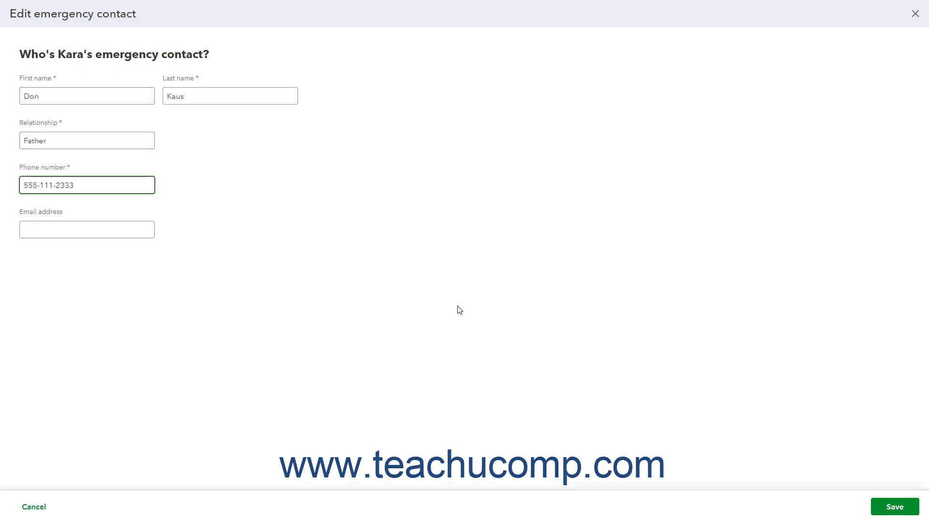
pyautogui.click(888, 509)
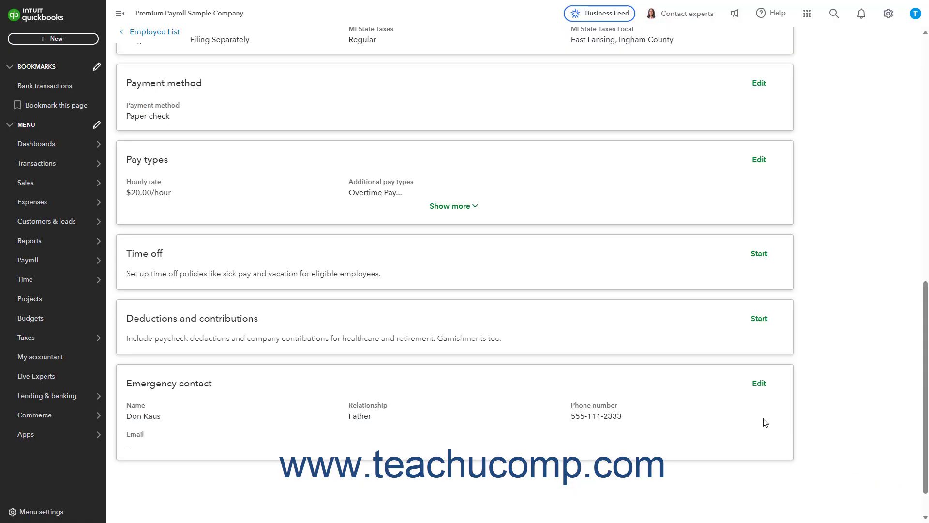
# Step: Browse the Paycheck list, Documents, Notes and Permissions tabs, then return to Employees
pyautogui.scroll(15, 633, 375)
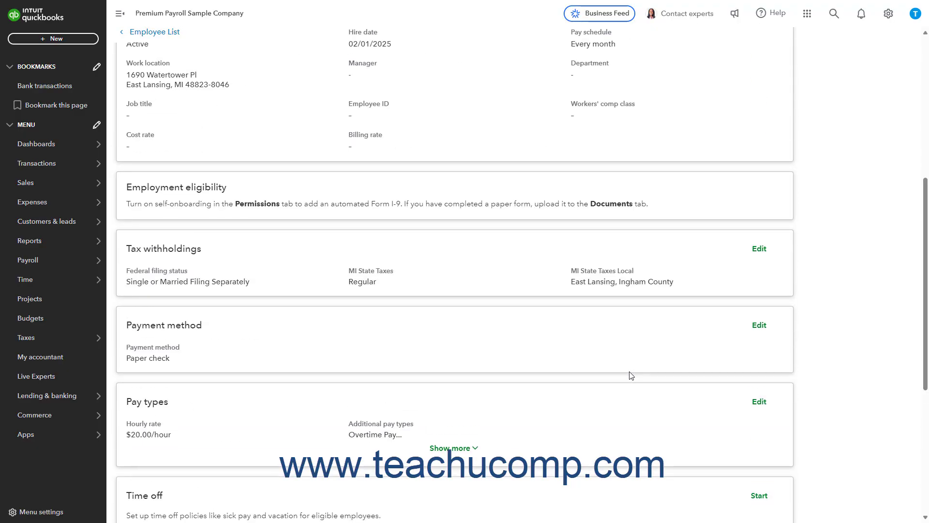
pyautogui.scroll(1, 625, 375)
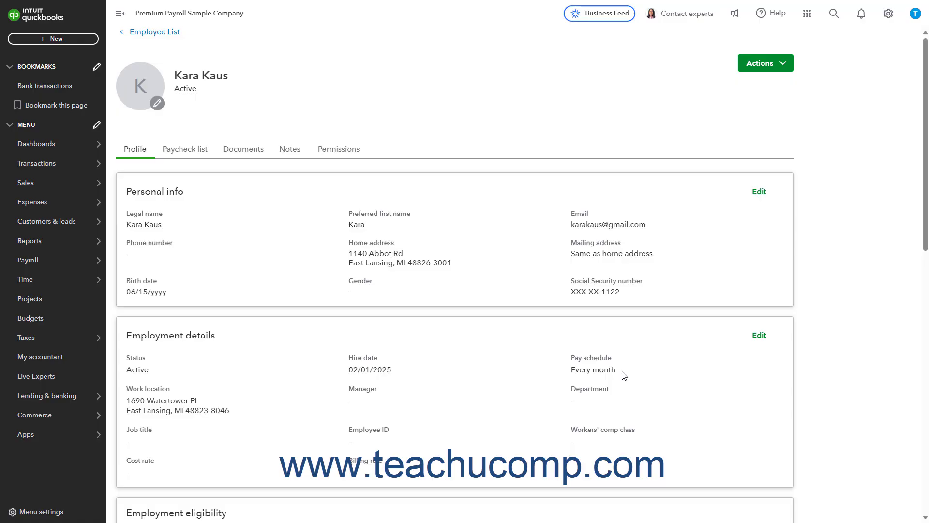
pyautogui.click(191, 153)
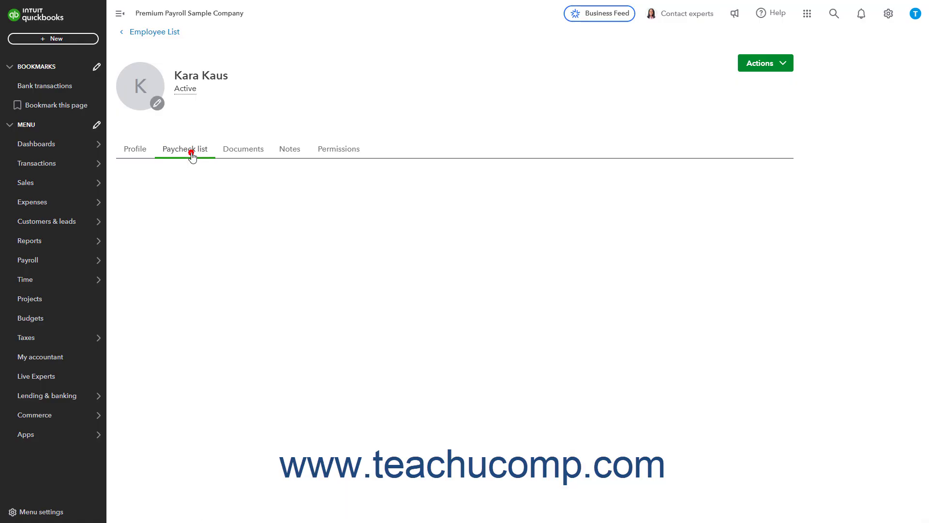
pyautogui.click(244, 155)
pyautogui.click(290, 150)
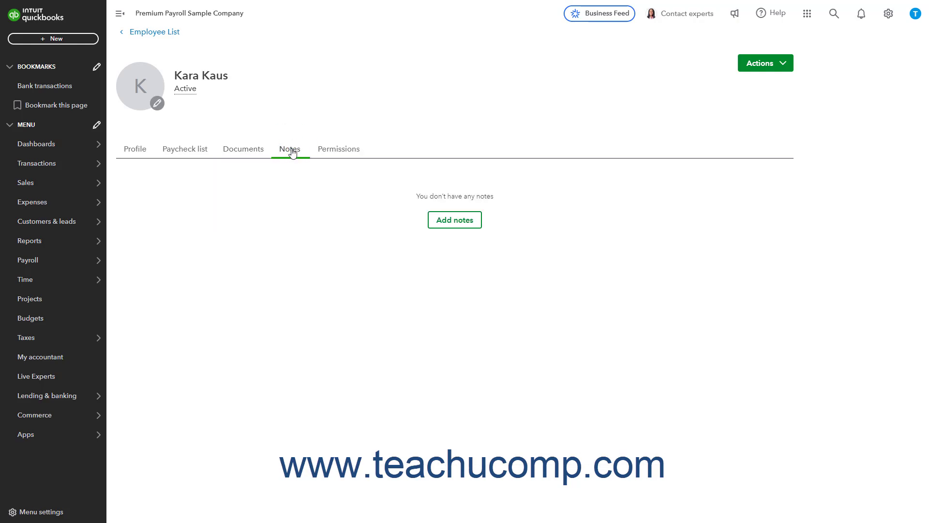
pyautogui.click(334, 152)
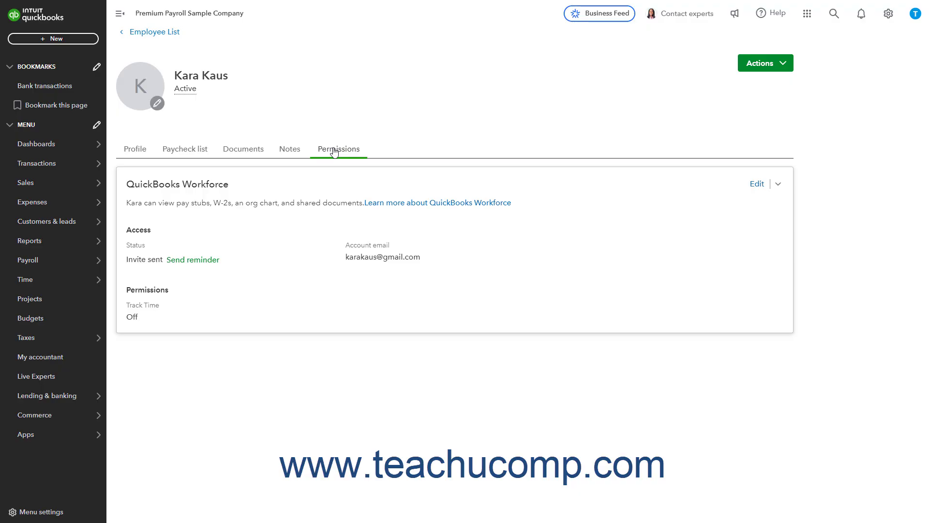
pyautogui.click(172, 33)
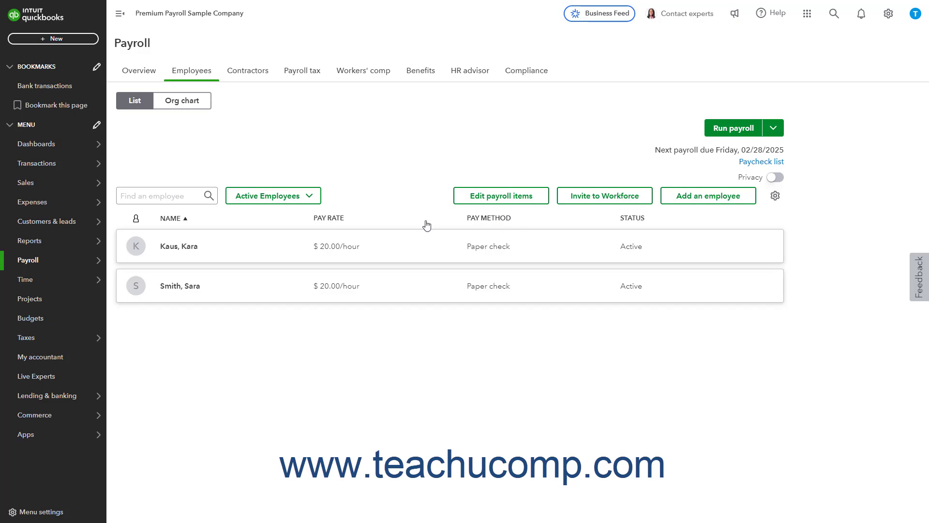
pyautogui.click(188, 194)
pyautogui.write('Sara')
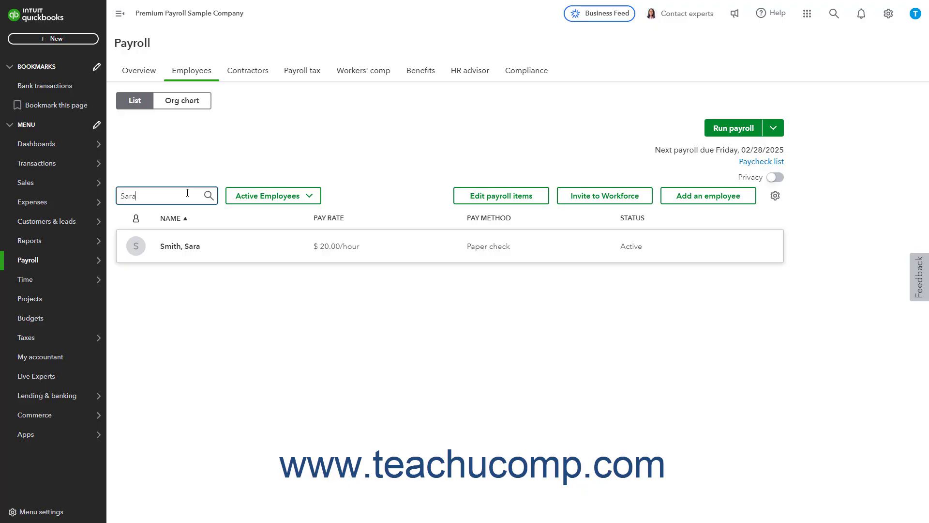
pyautogui.press('BackSpace')
pyautogui.press('BackSpace')
pyautogui.press('BackSpace')
pyautogui.press('BackSpace')
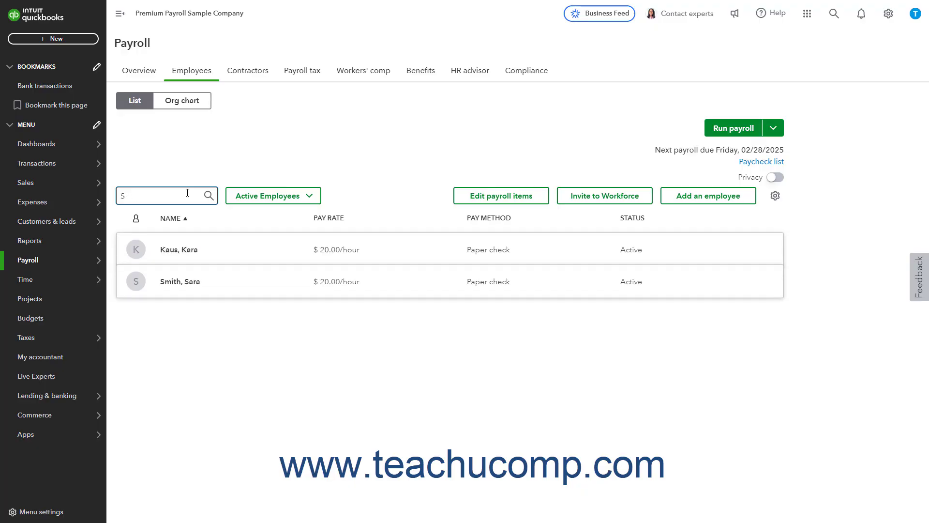
pyautogui.click(280, 199)
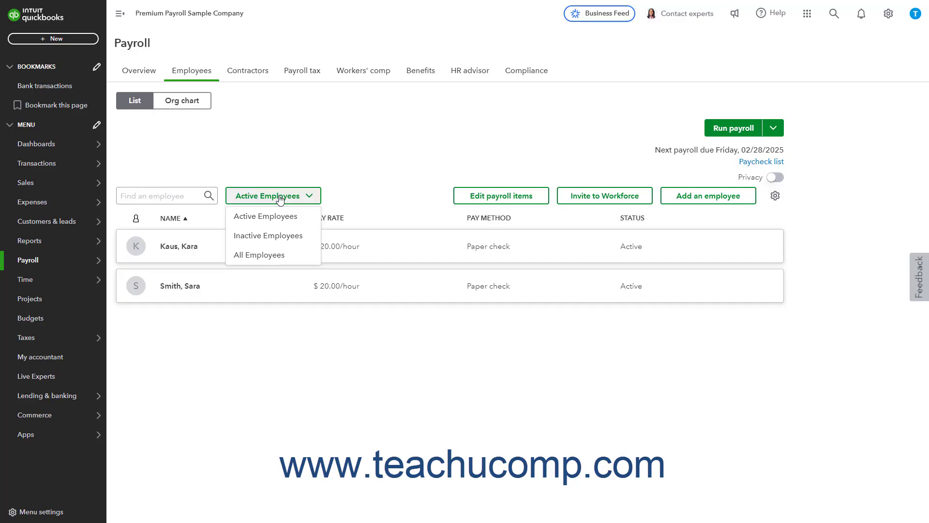
pyautogui.click(279, 200)
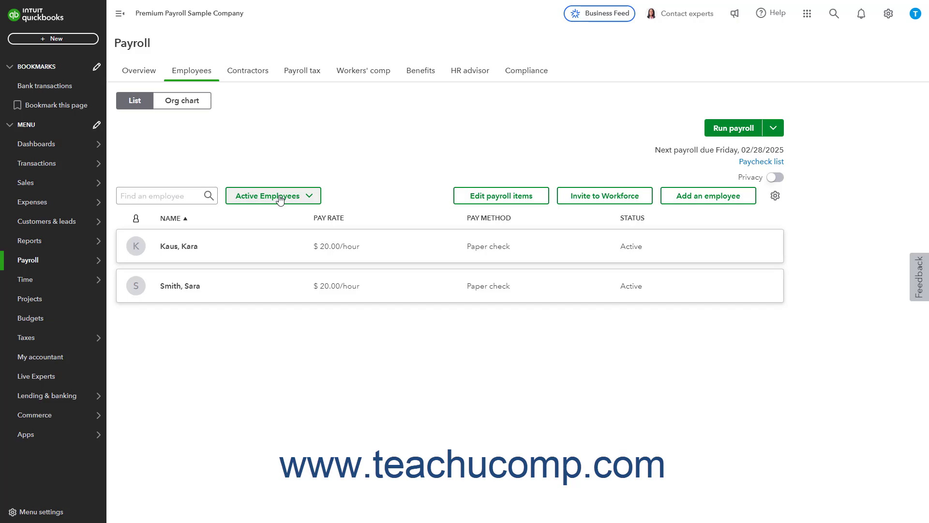
pyautogui.click(186, 220)
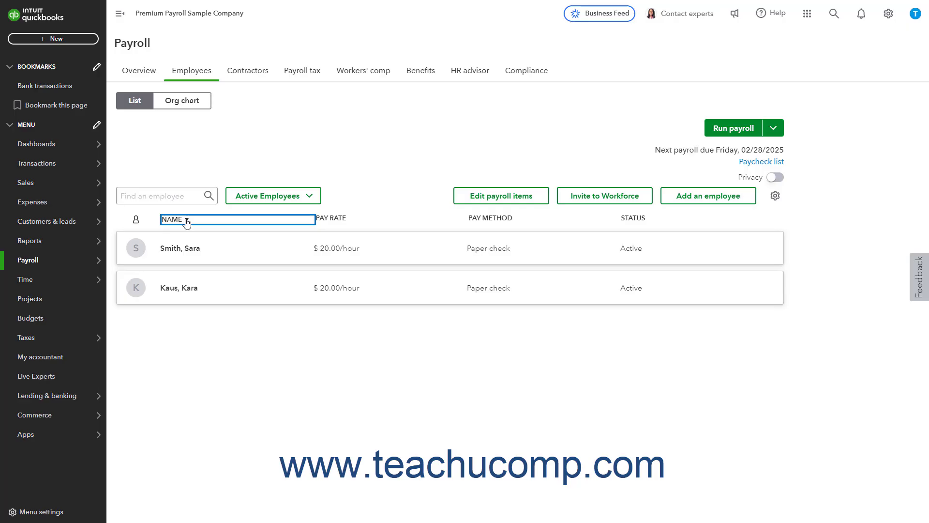
pyautogui.click(186, 221)
pyautogui.click(465, 198)
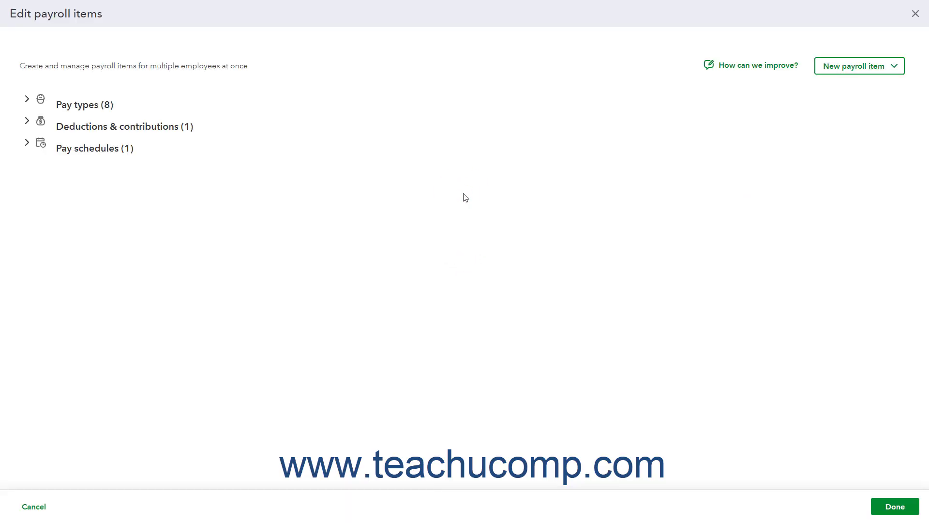
pyautogui.click(27, 102)
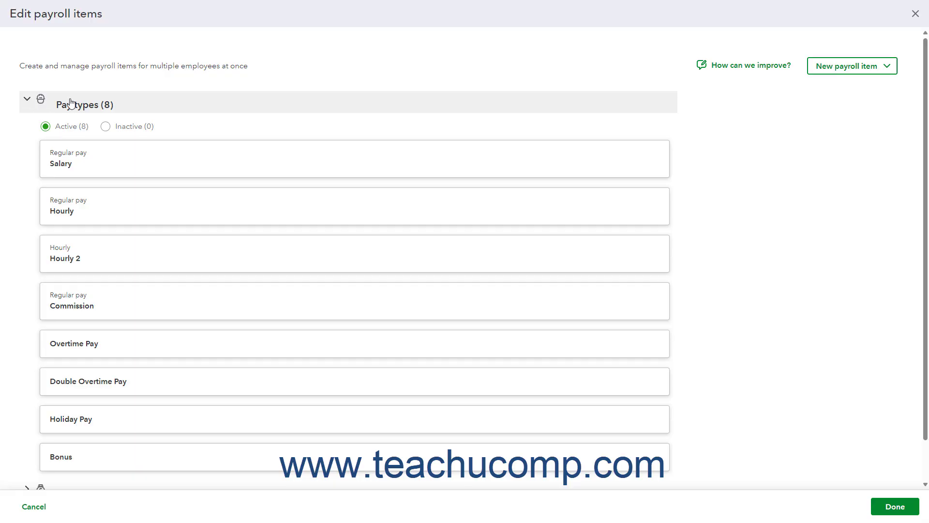
pyautogui.click(107, 160)
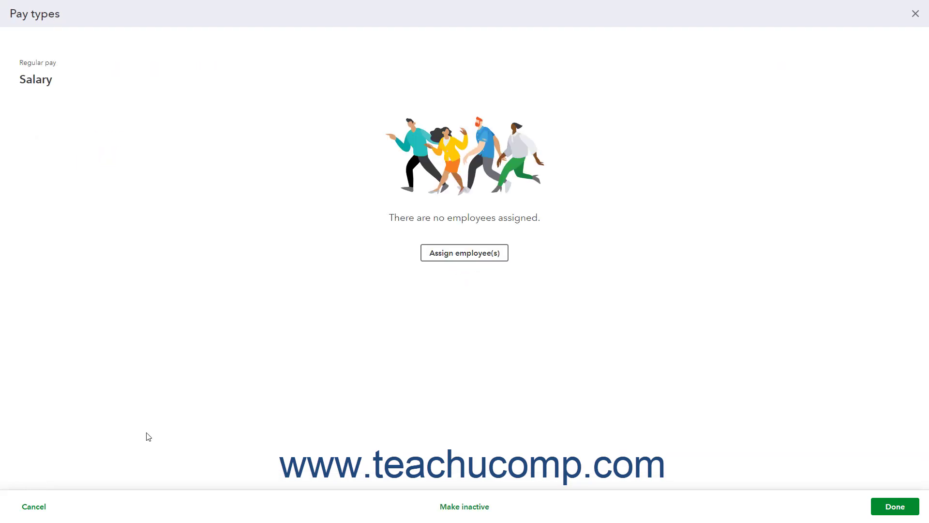
pyautogui.click(895, 509)
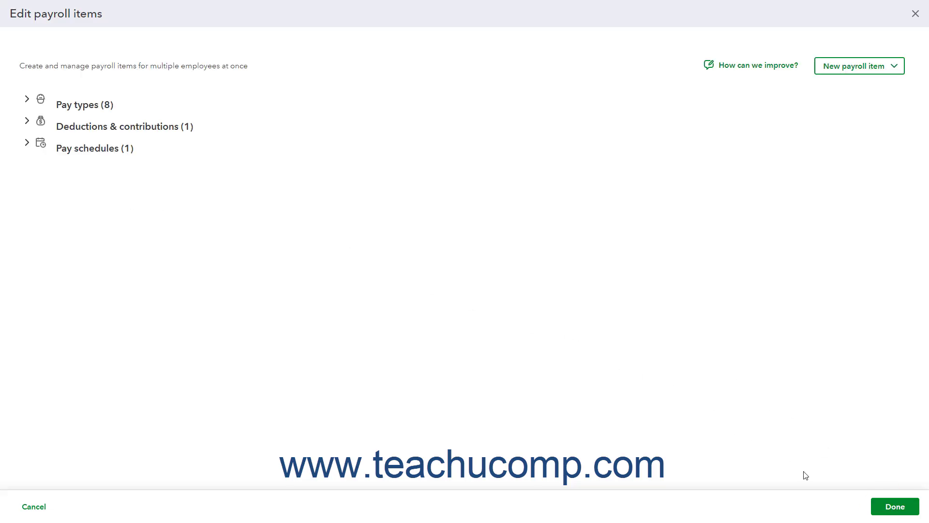
pyautogui.click(886, 508)
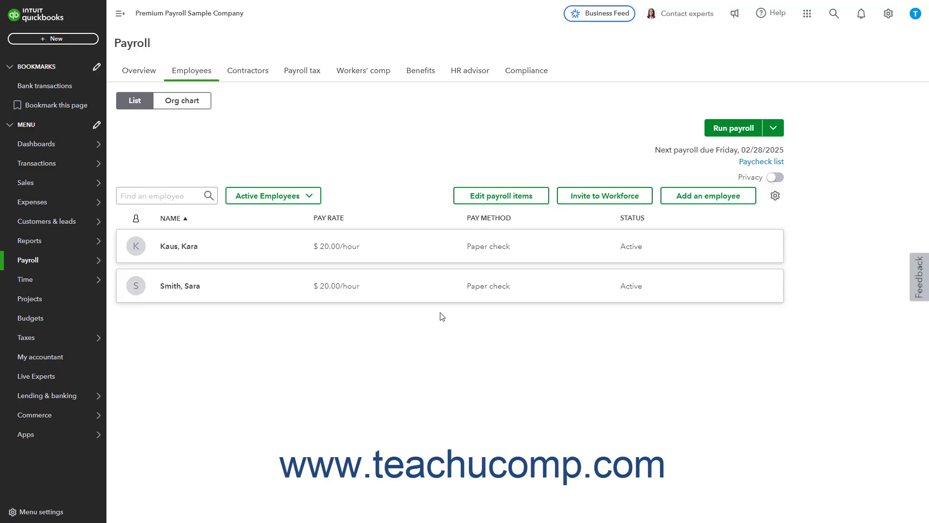
pyautogui.click(589, 204)
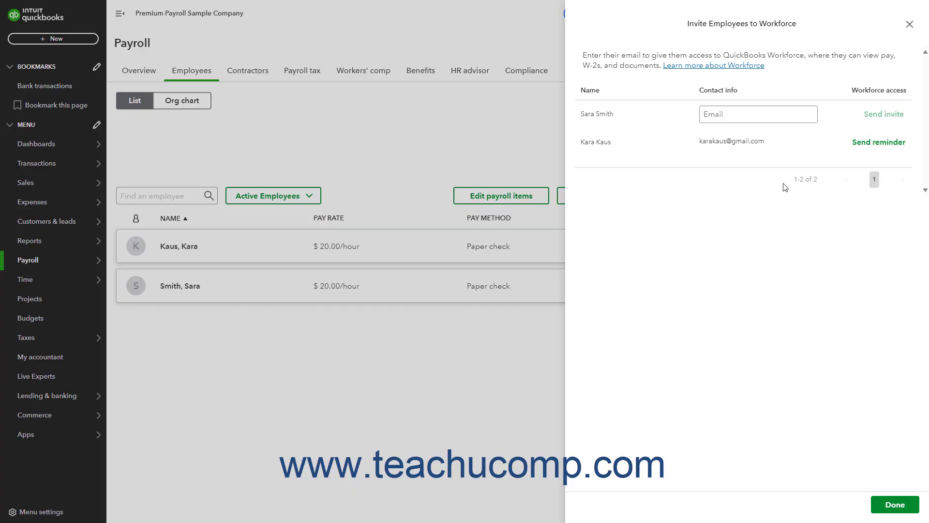
pyautogui.click(909, 30)
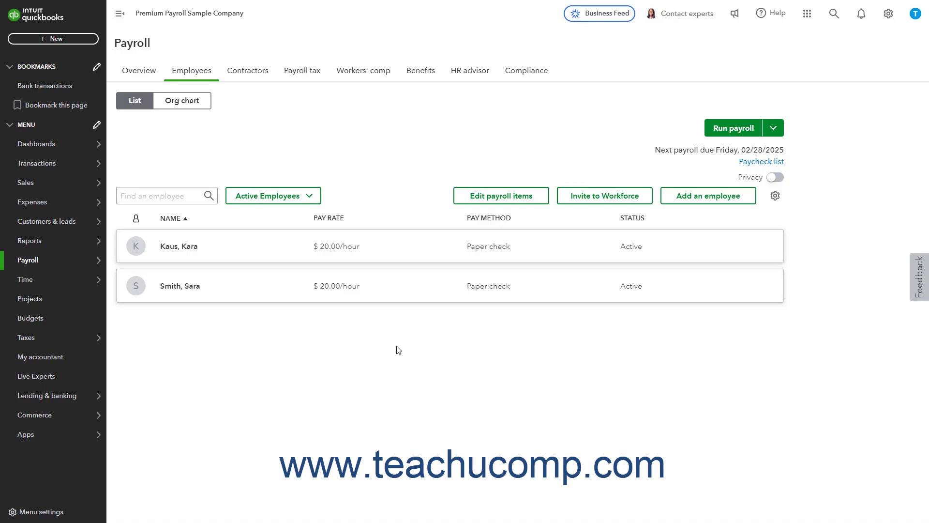
pyautogui.click(203, 256)
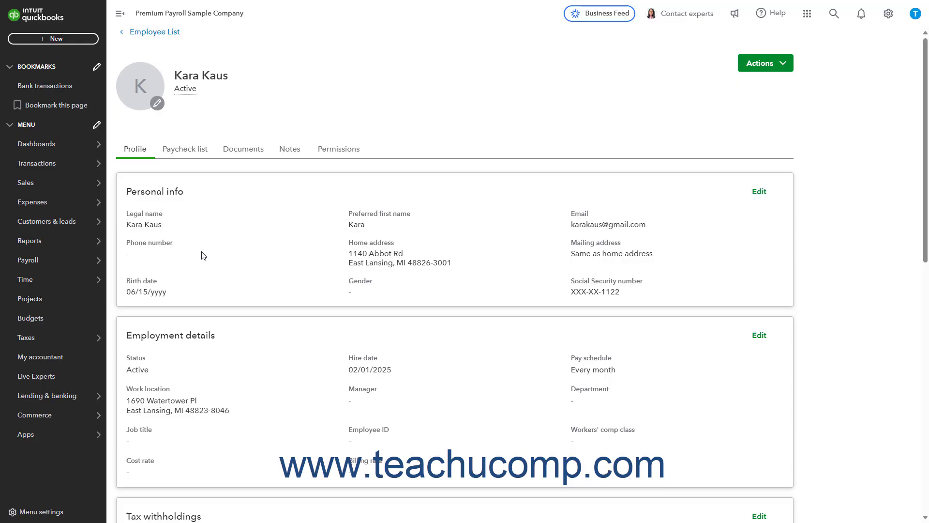
pyautogui.click(153, 32)
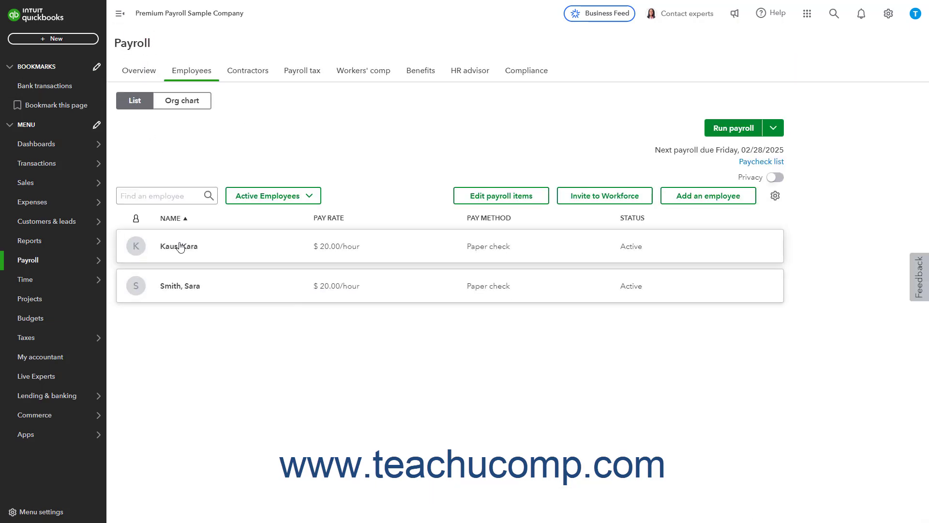
pyautogui.click(180, 247)
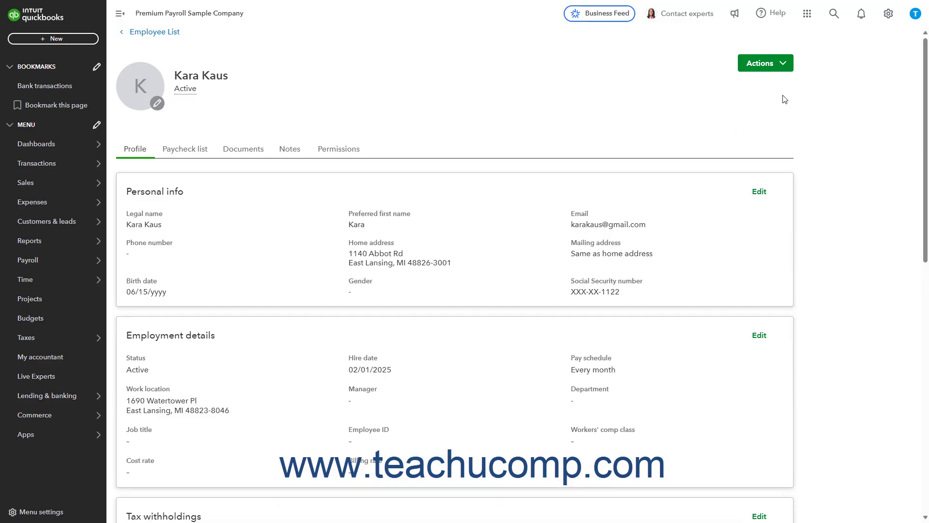
pyautogui.click(785, 70)
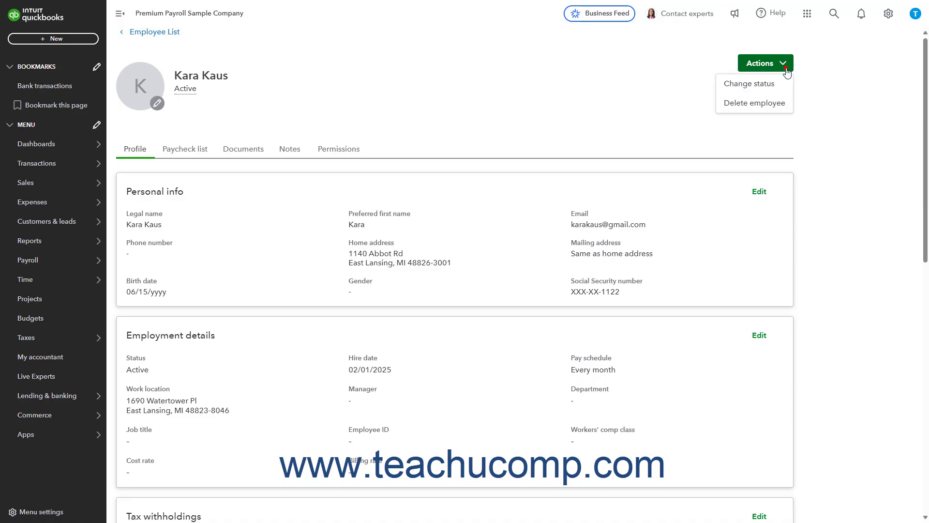
pyautogui.click(769, 103)
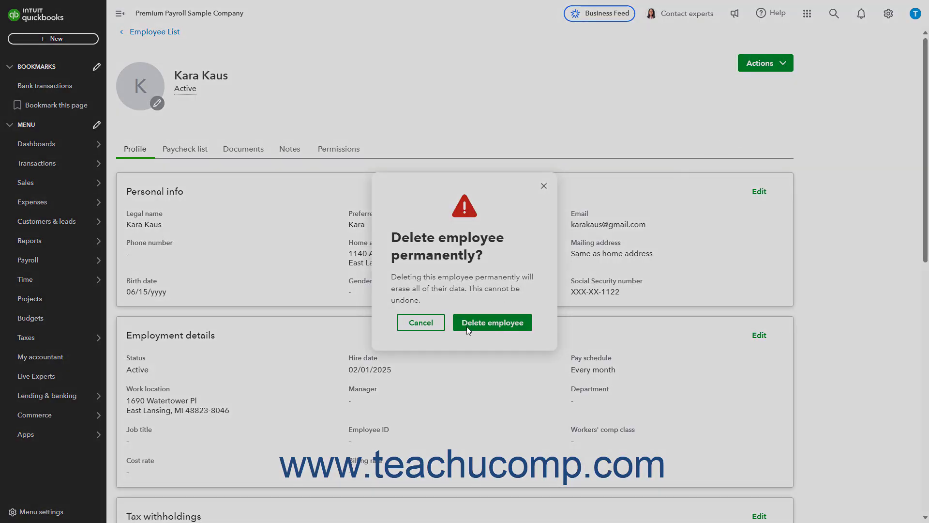
pyautogui.click(486, 322)
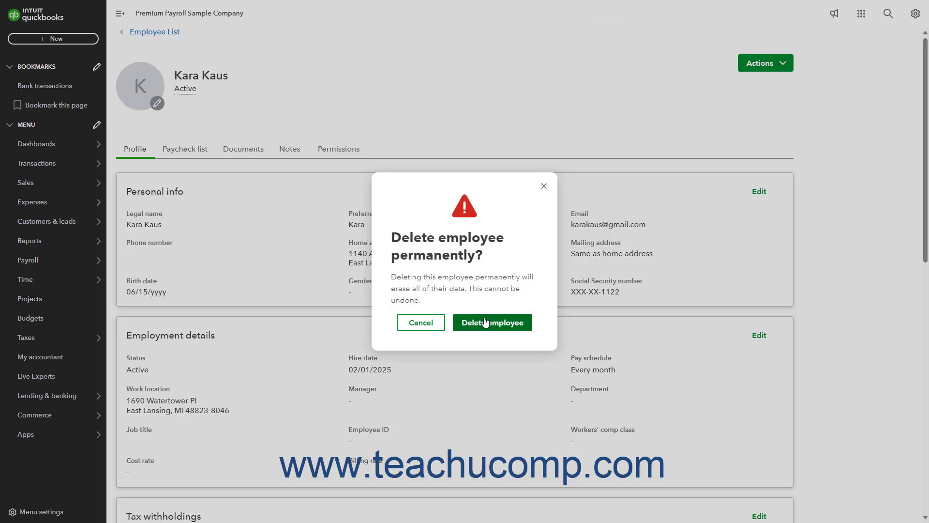
pyautogui.click(421, 322)
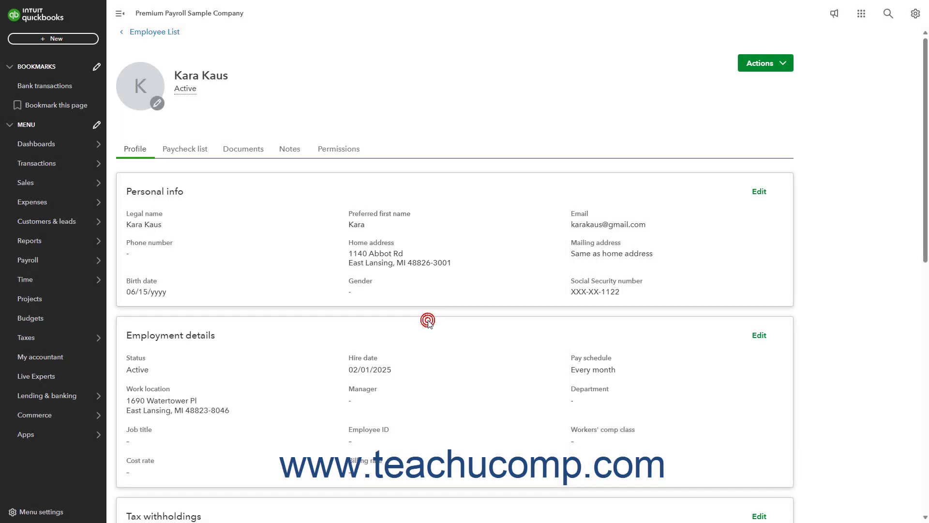
pyautogui.click(169, 32)
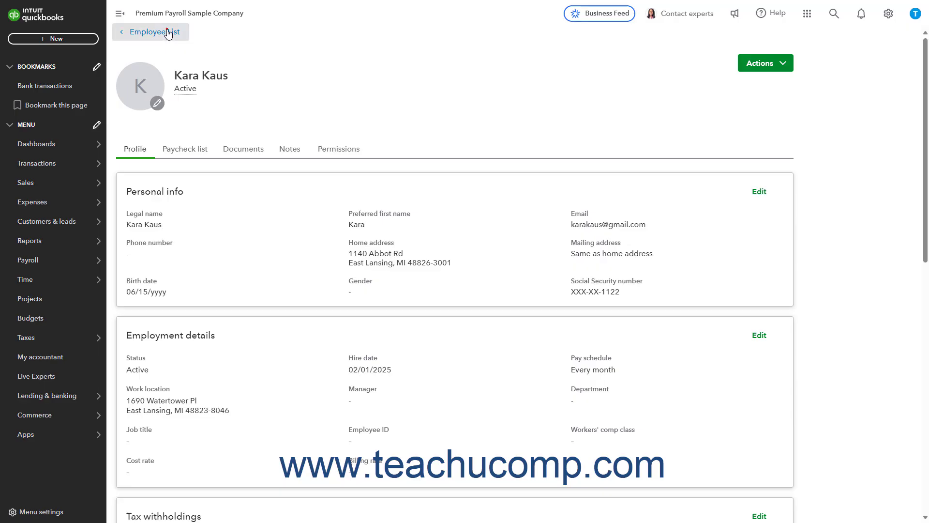